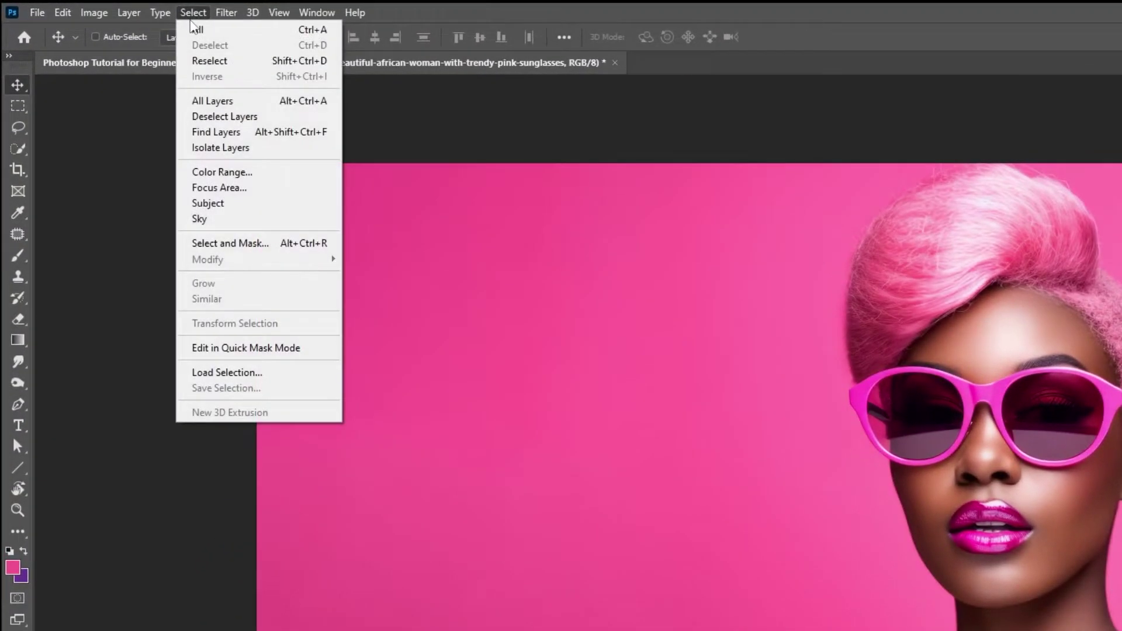
Select the woman with Select Subject, copy-paste her onto Layer 1, then select the background layer
click(238, 202)
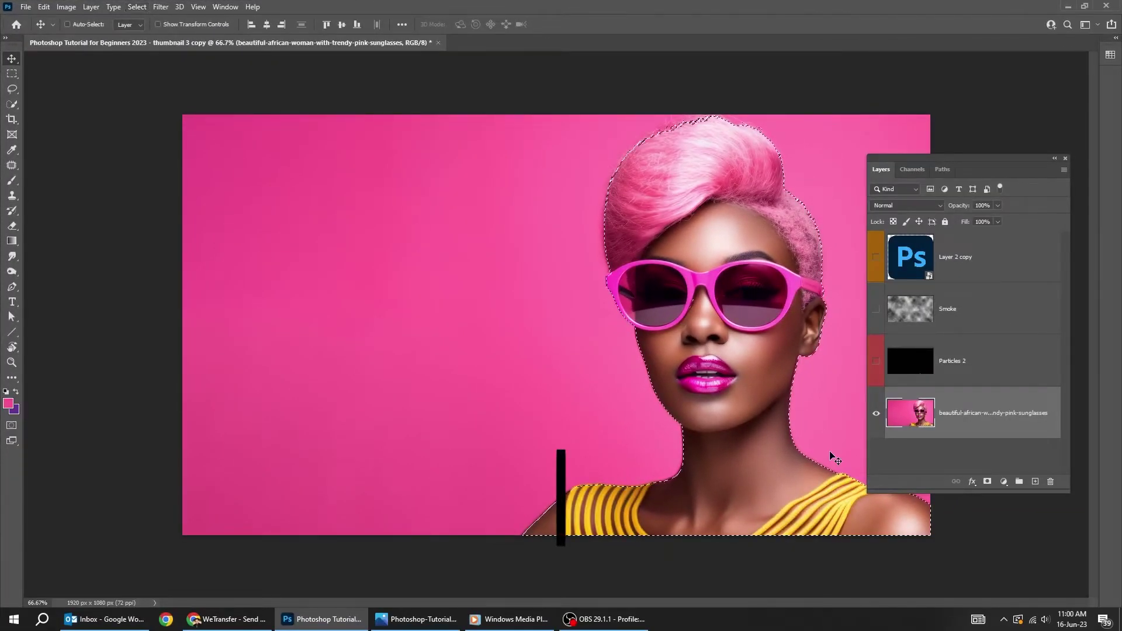
key(ctrl+c)
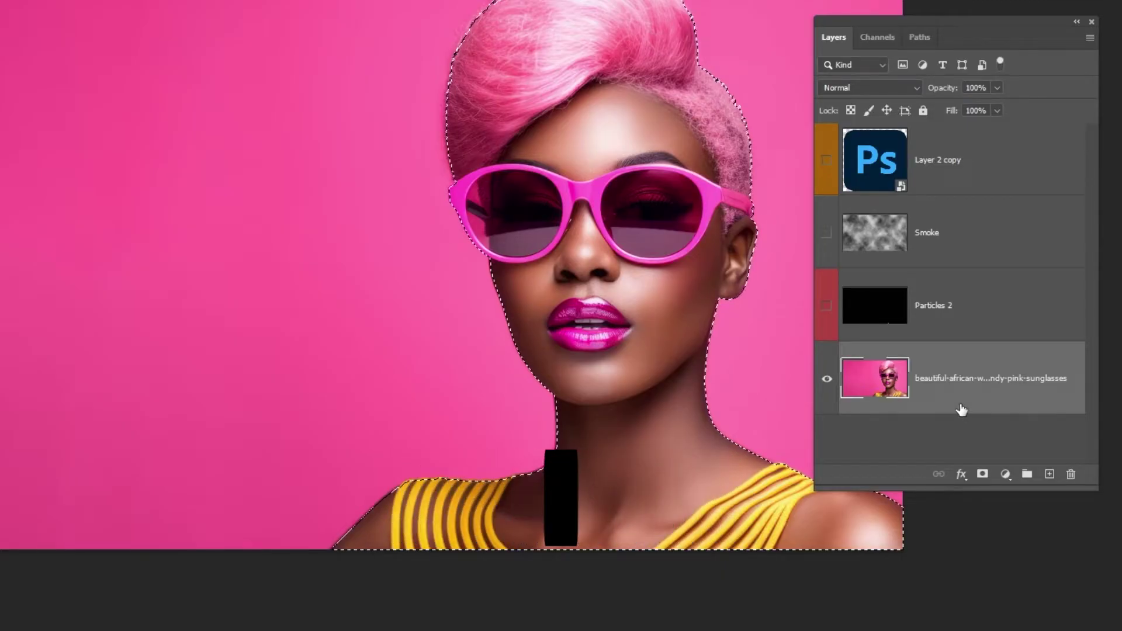
key(ctrl+v)
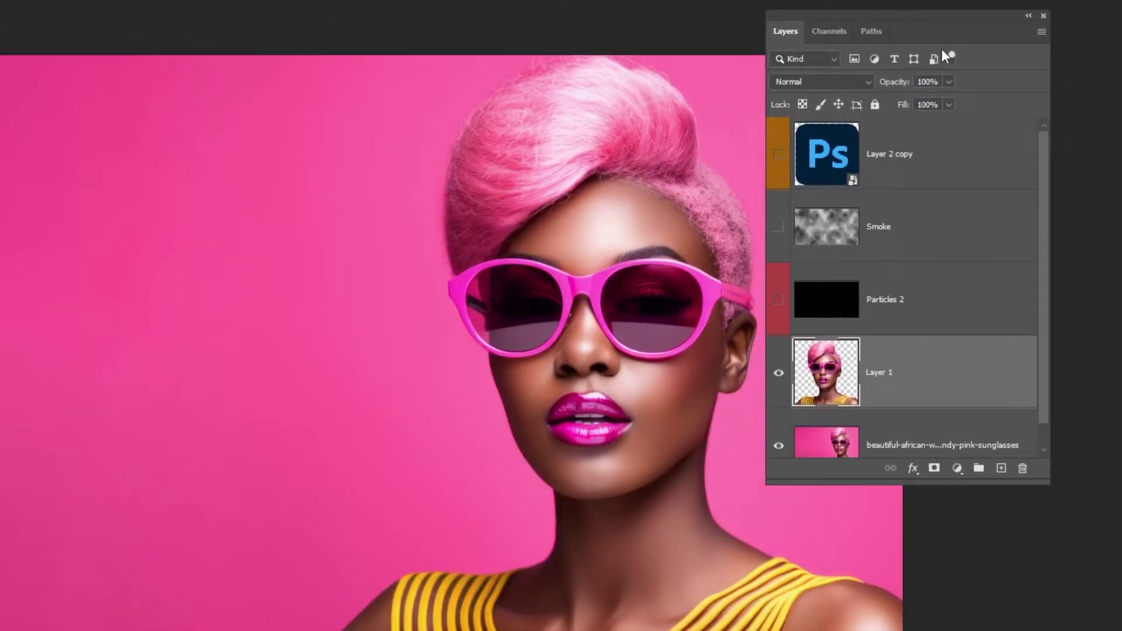
click(912, 420)
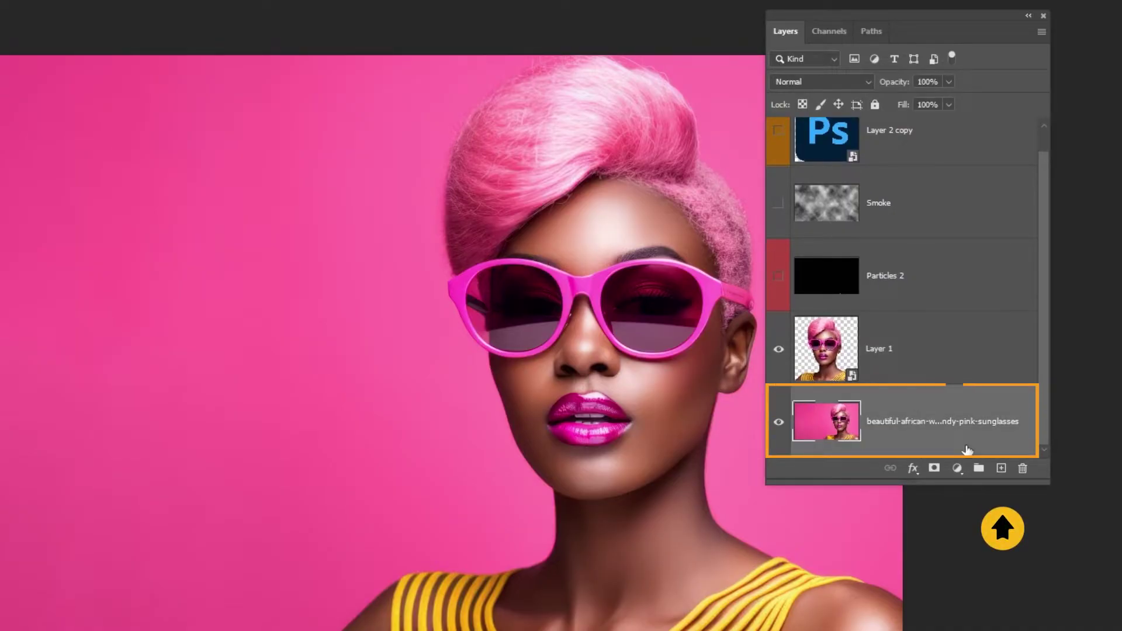
Add a new empty layer and set the brush foreground colour to pure white
click(1002, 469)
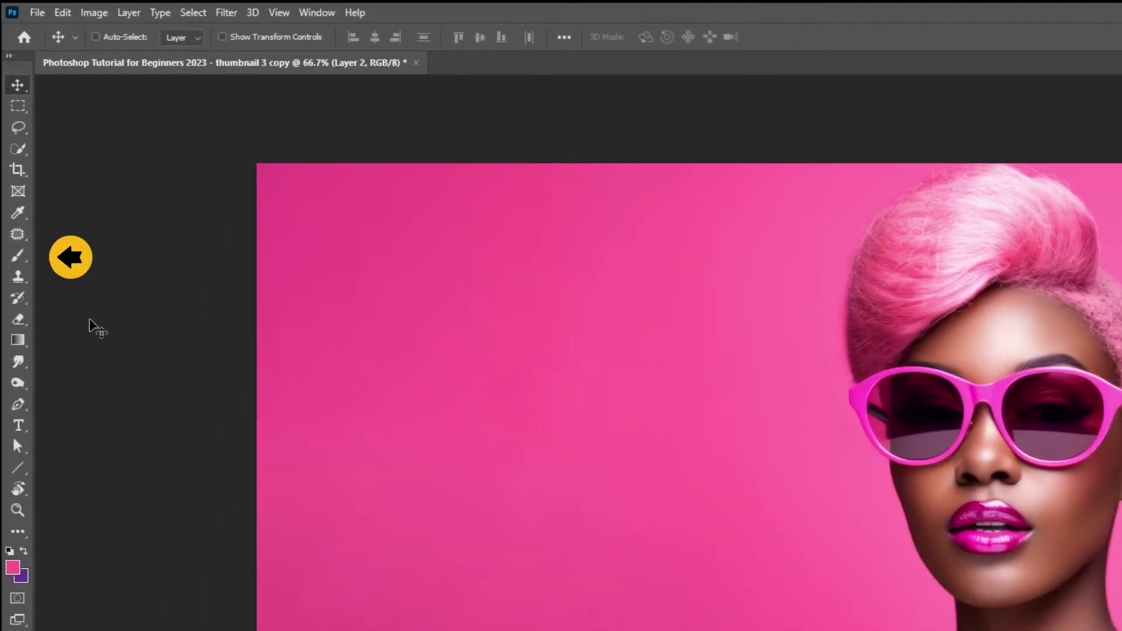
click(17, 257)
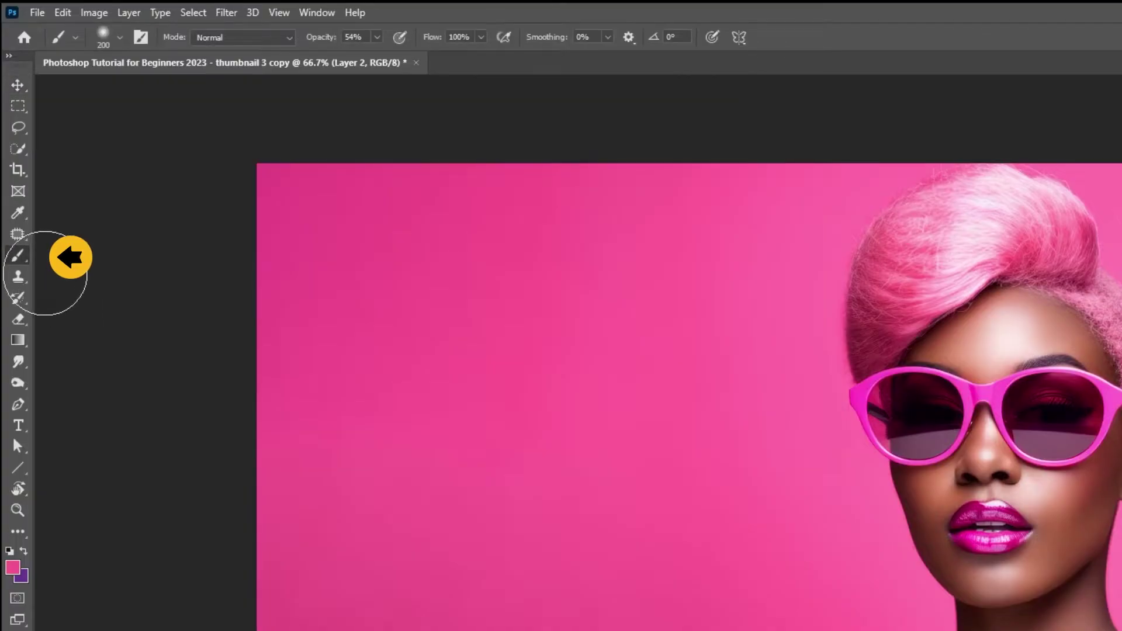
click(12, 568)
click(553, 418)
drag(552, 418, 512, 373)
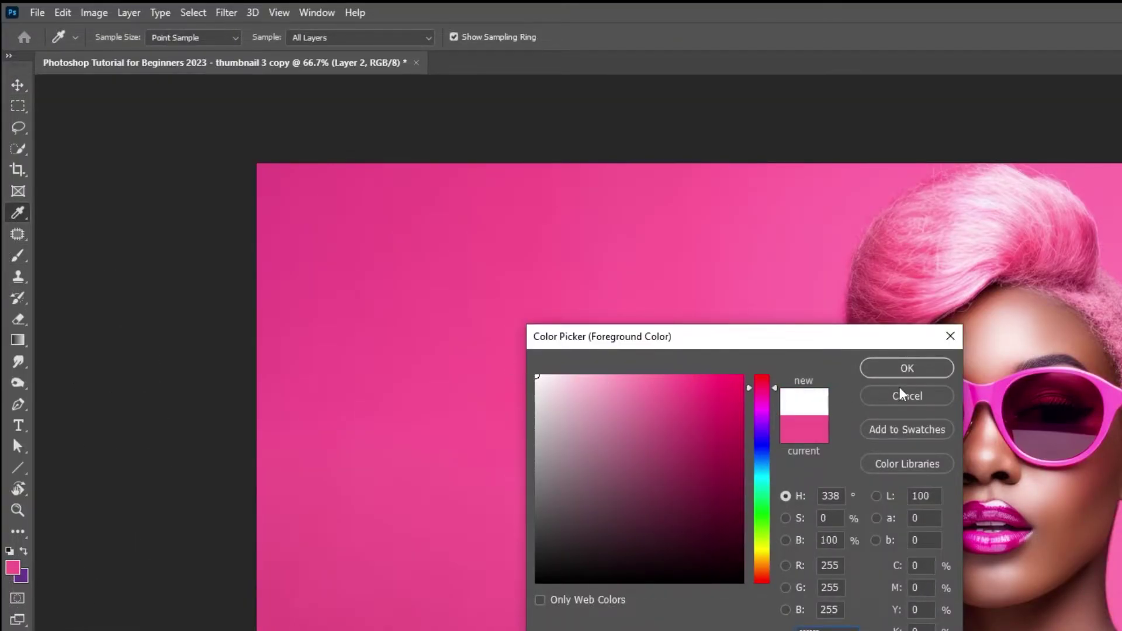
click(906, 369)
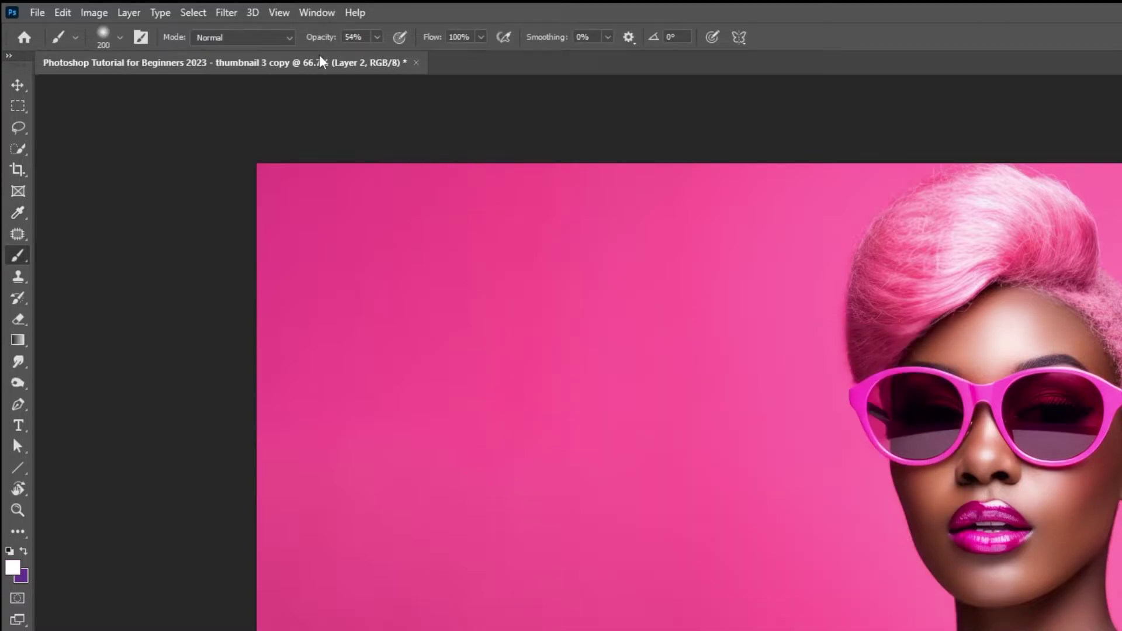
Paint a broad soft-round white glow behind the woman's head and neck
click(121, 37)
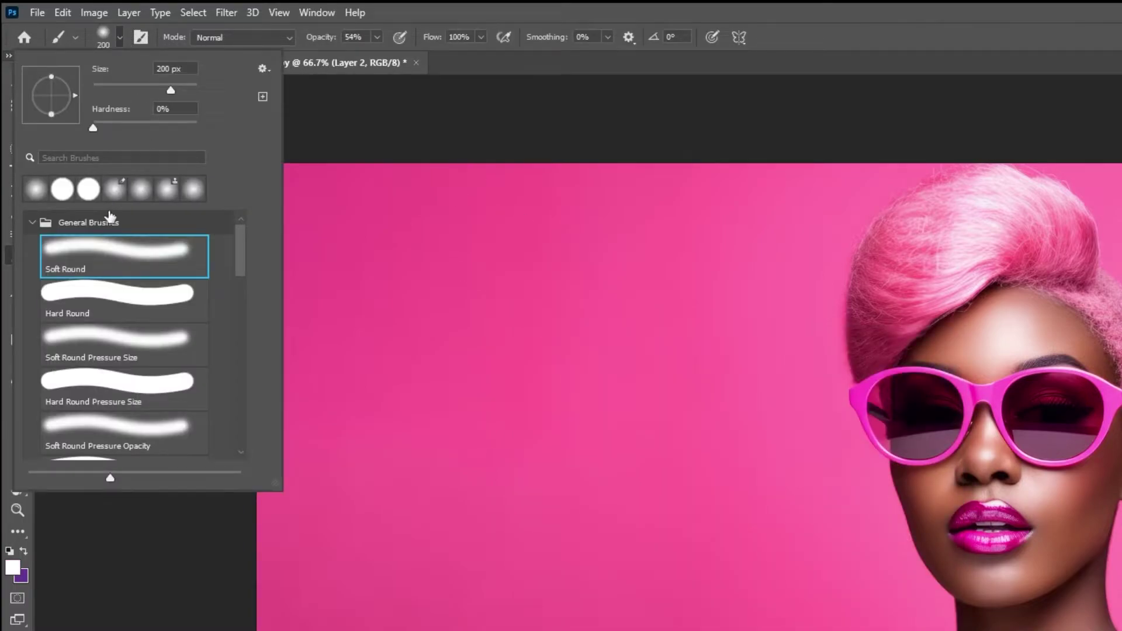
click(120, 37)
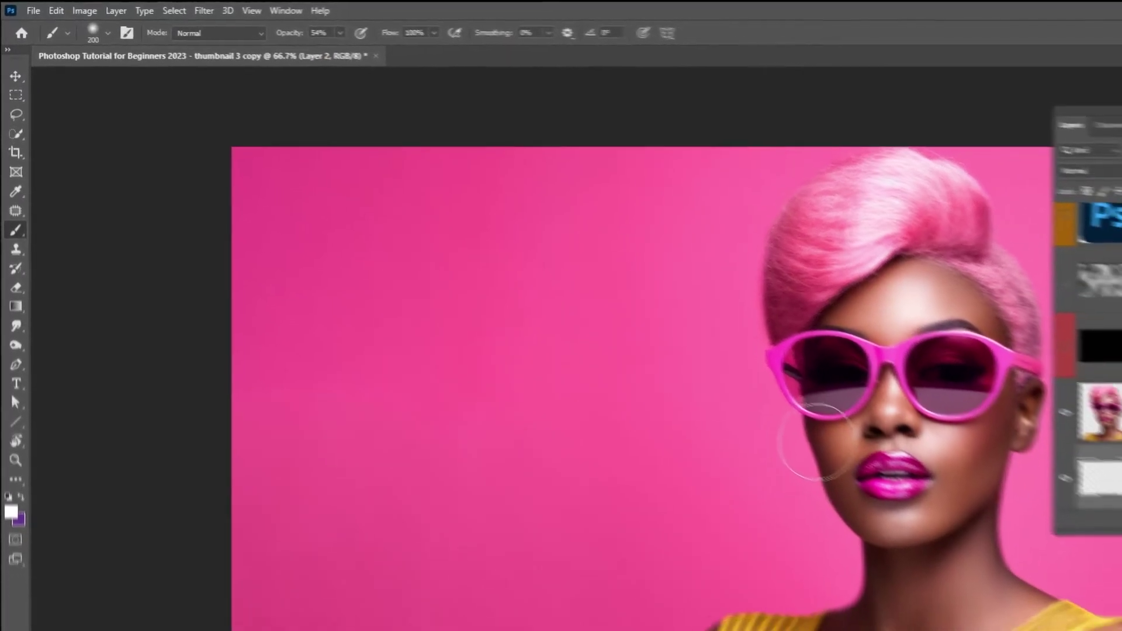
key(Tab)
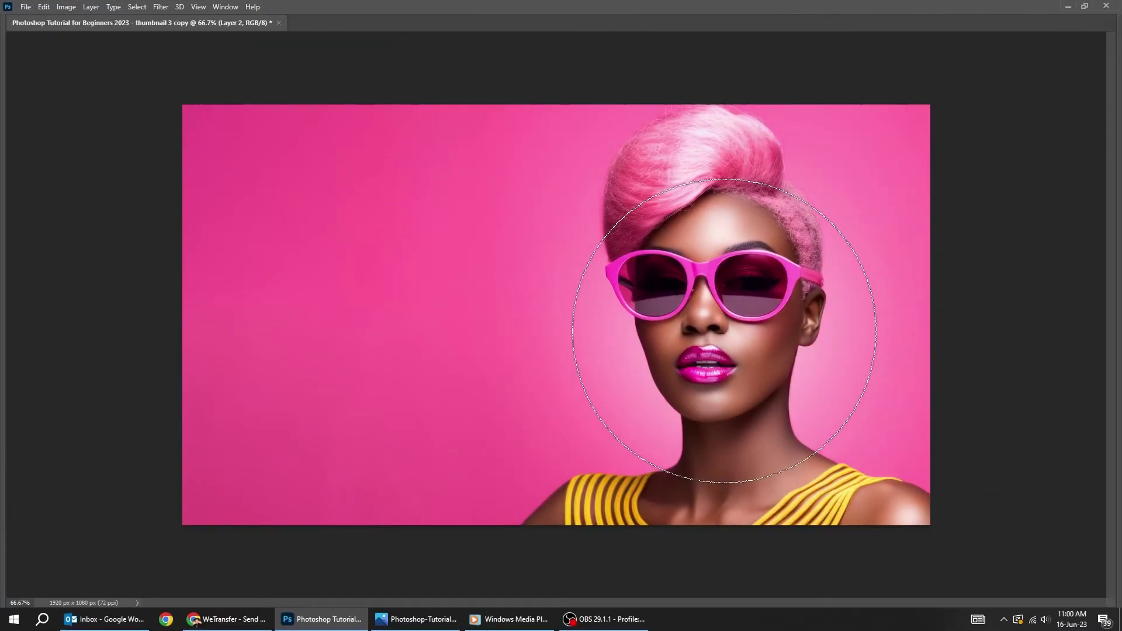
mouse_move(699, 356)
mouse_down()
mouse_move(721, 376)
mouse_move(724, 419)
mouse_move(751, 439)
mouse_move(702, 307)
mouse_move(714, 314)
mouse_up()
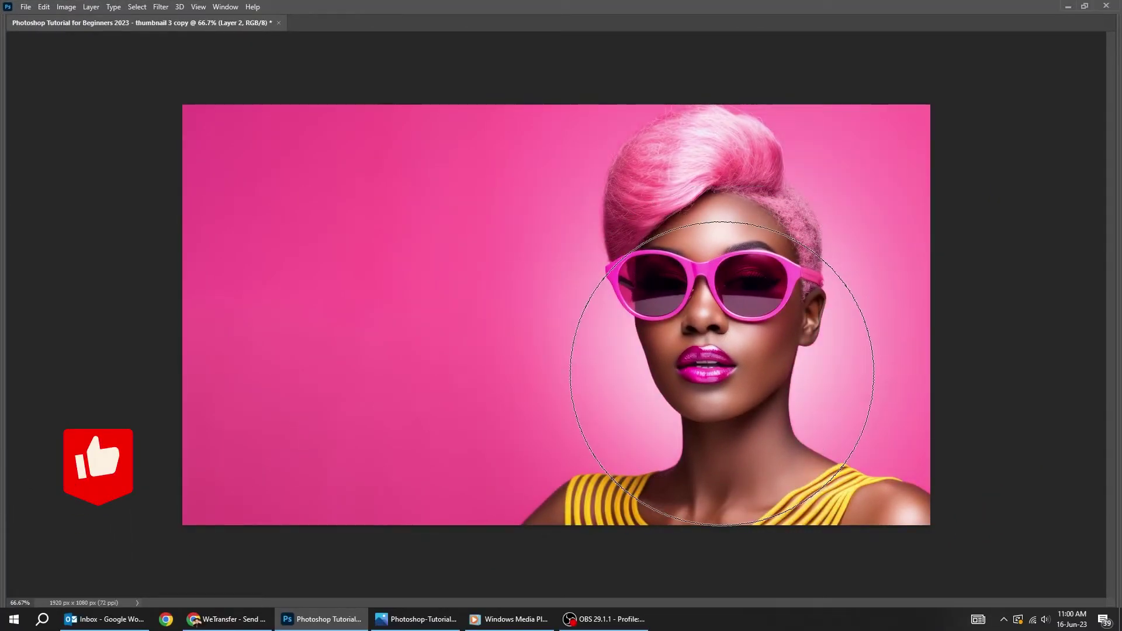
key(v)
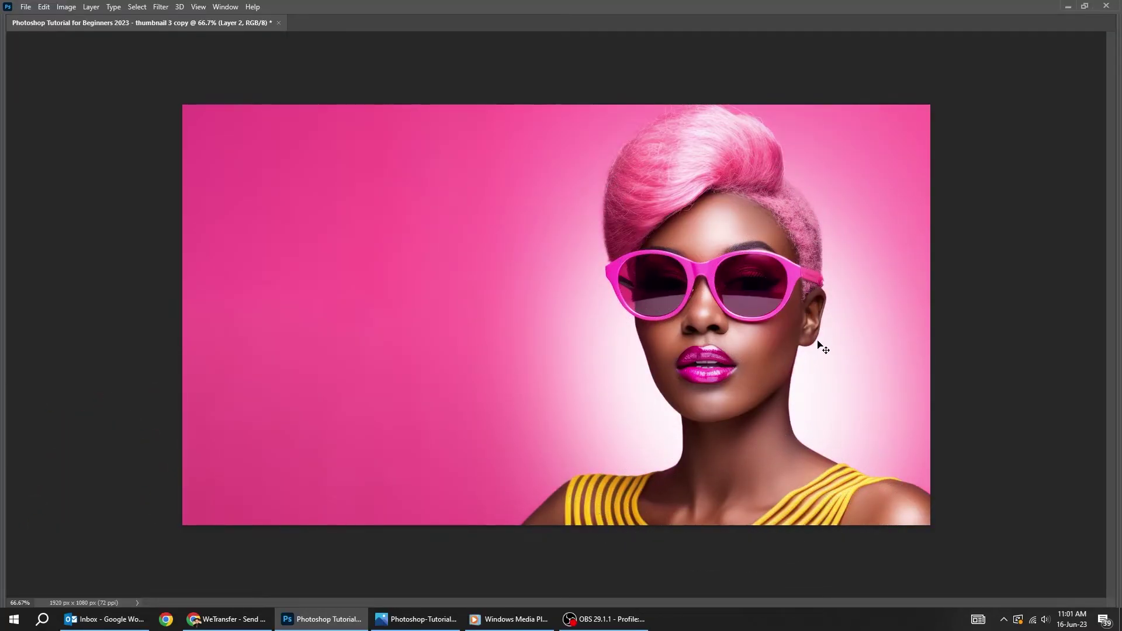
key(Tab)
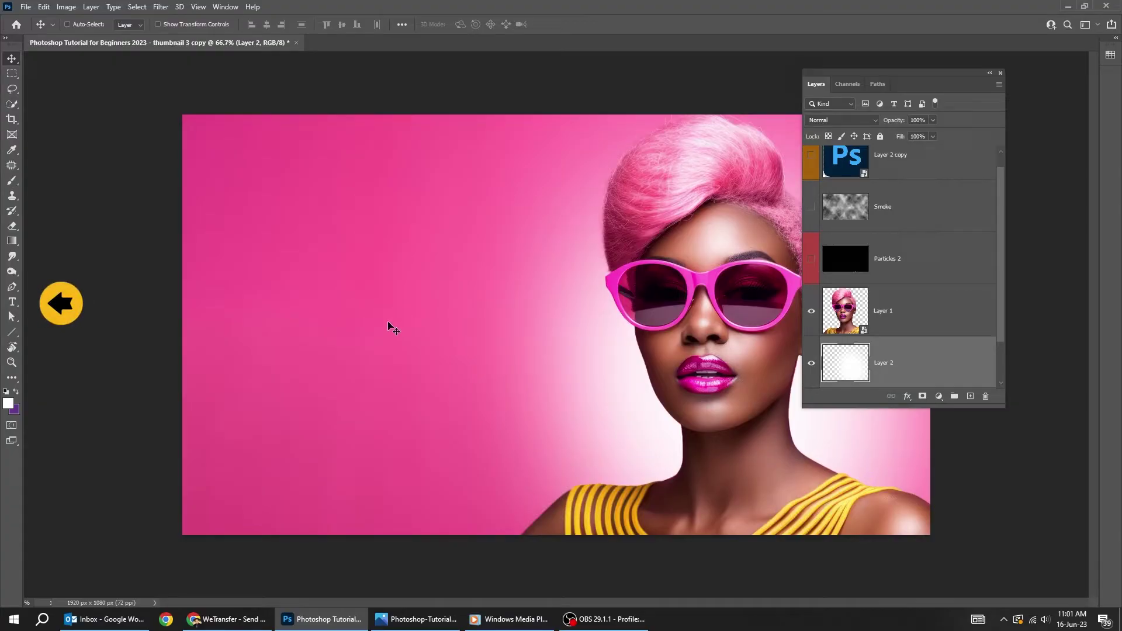
Add YOUTUBE THUMBNAIL text left of the woman and bring up its Character settings
key(t)
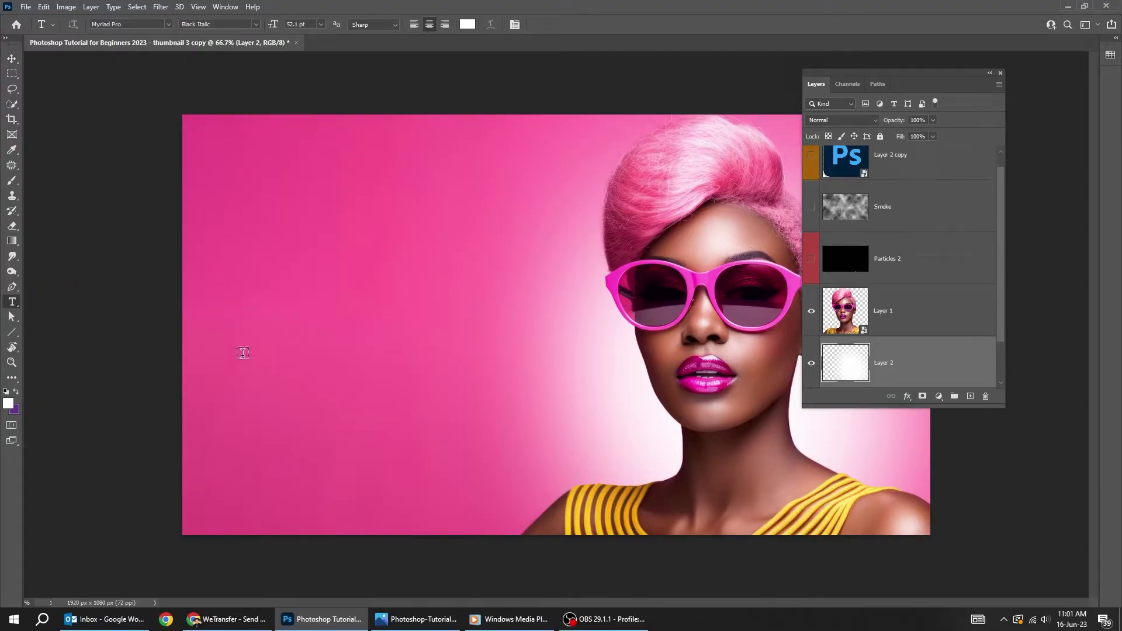
click(258, 354)
text(YOUTUBE)
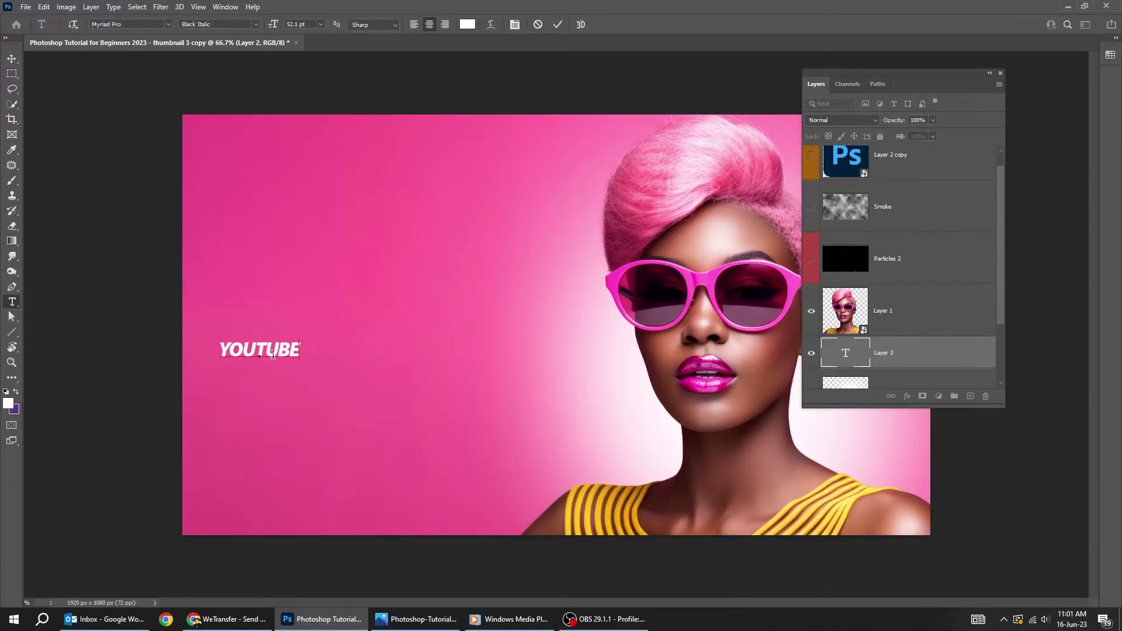
key(ctrl+t)
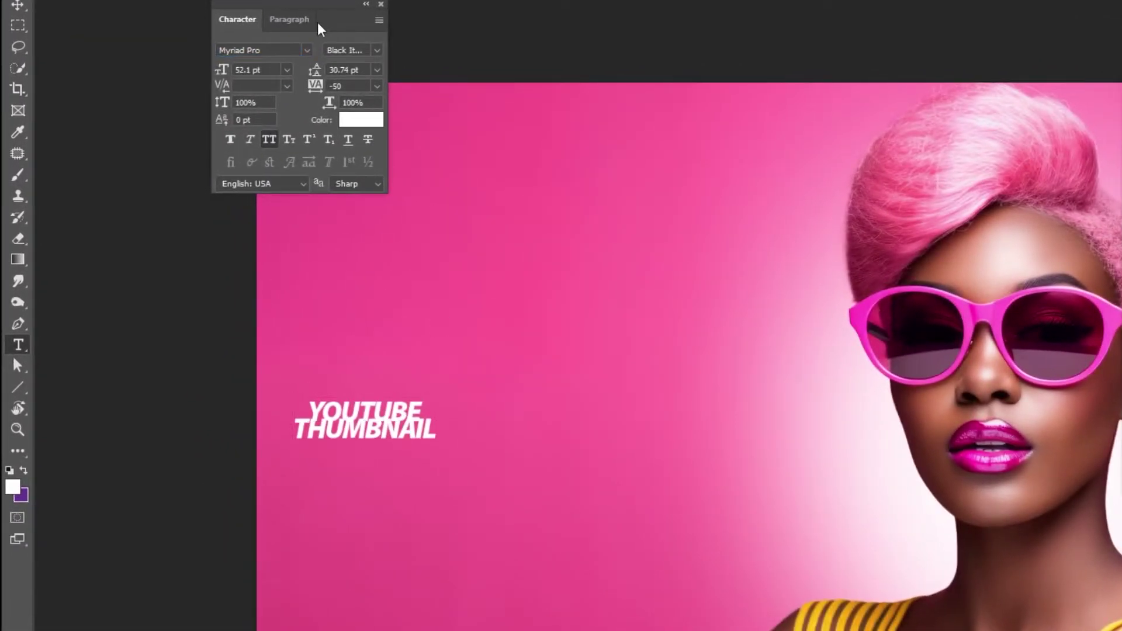
drag(316, 12, 183, 251)
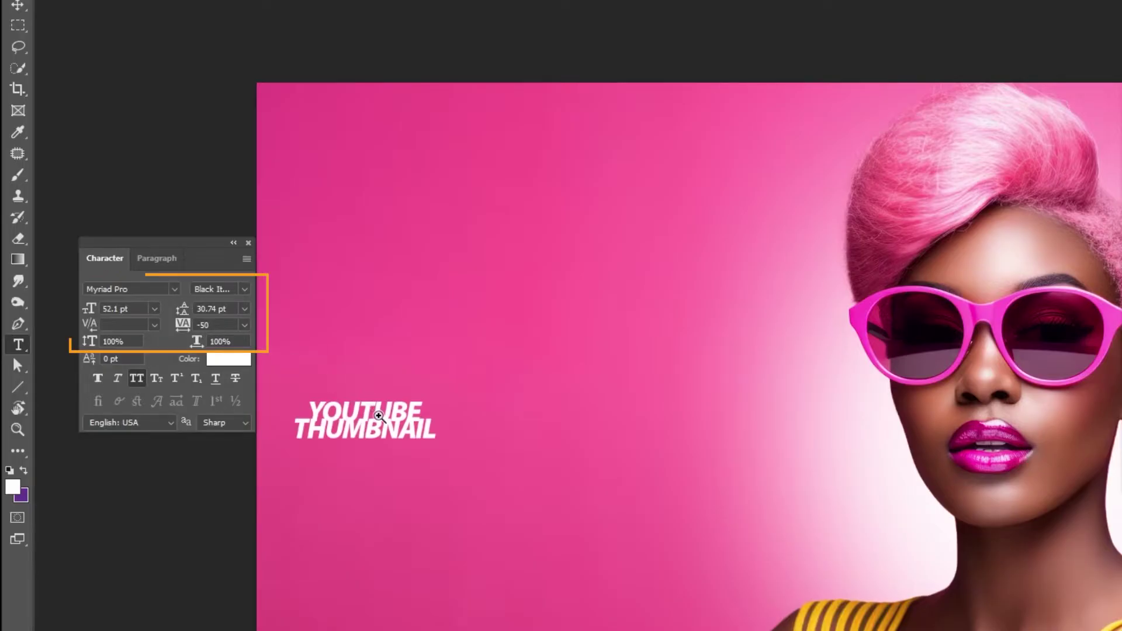
scroll(379, 417, up, 2)
scroll(395, 416, left, 3)
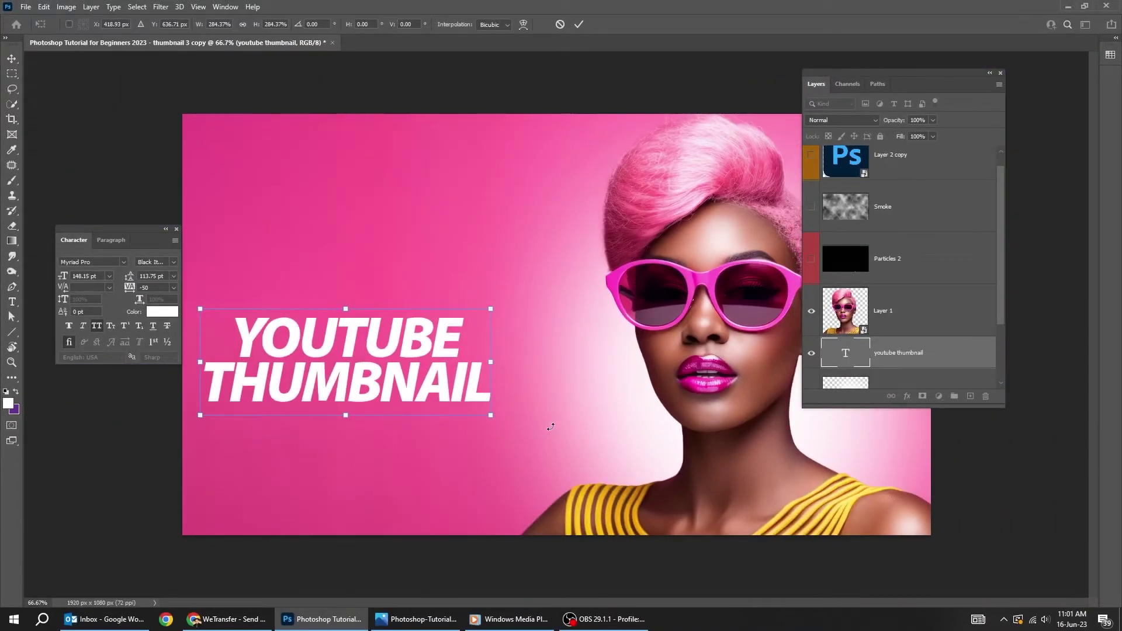
Enlarge the headline and skew it upward toward the right
mouse_move(487, 414)
mouse_down()
mouse_move(529, 409)
mouse_move(573, 430)
mouse_up()
right_click(422, 377)
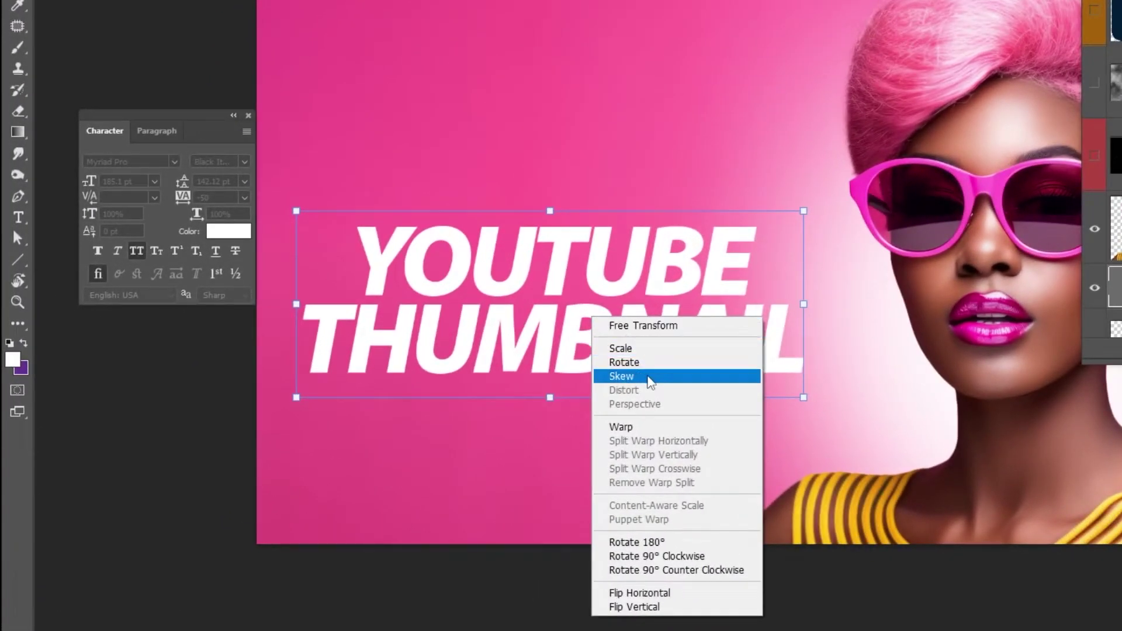
click(658, 376)
drag(813, 375, 820, 317)
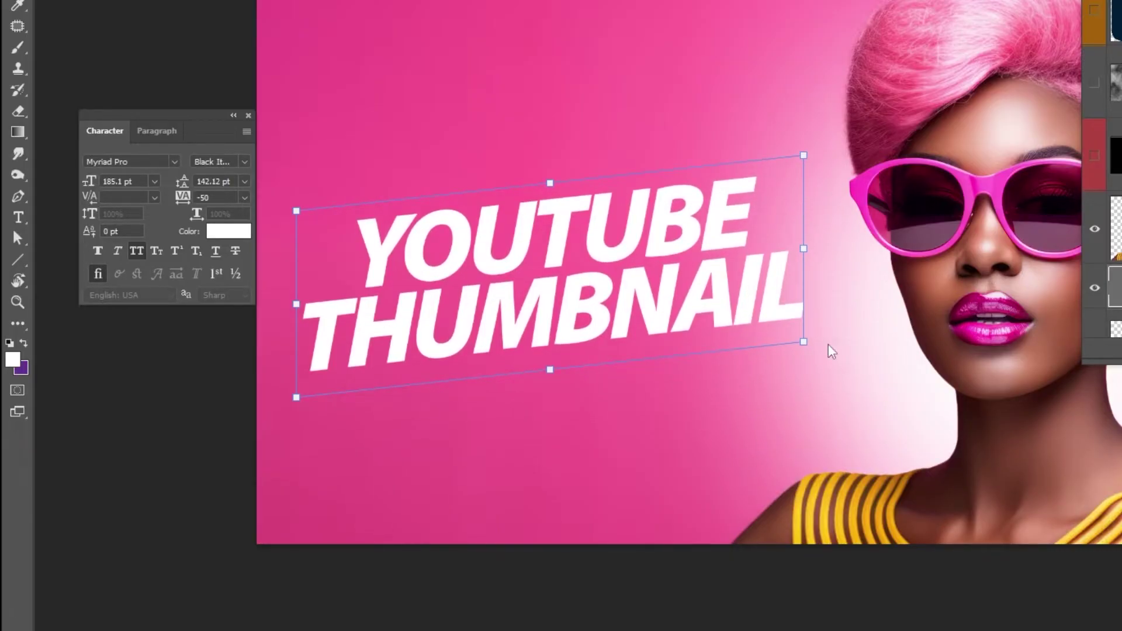
key(Return)
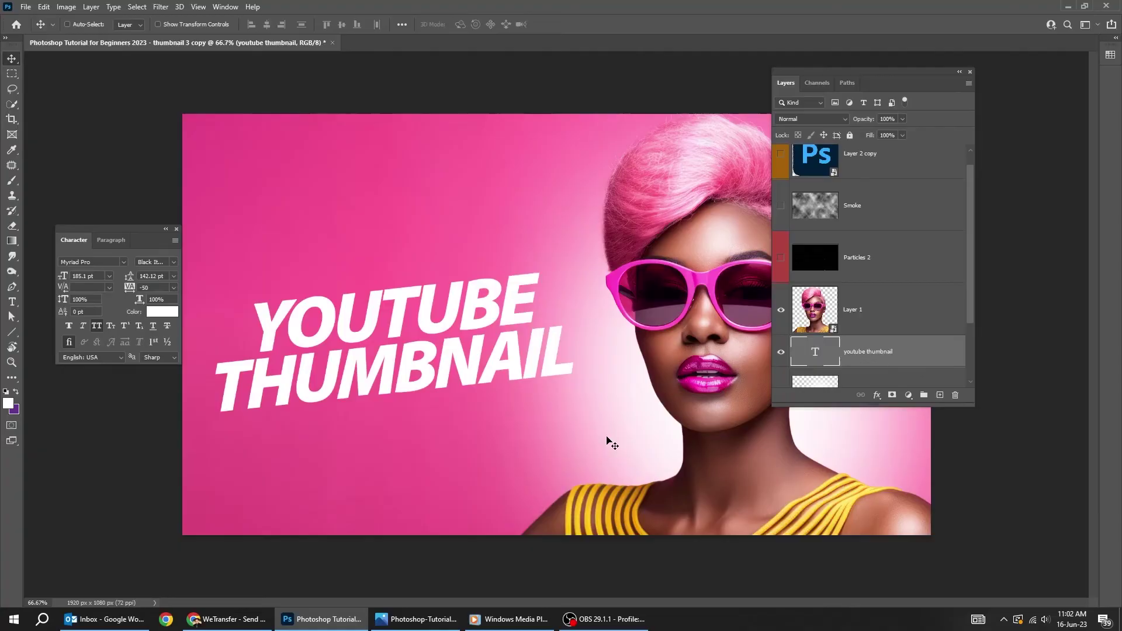
Enlarge the headline further, nudge it left, and move its layer above Layer 1
key(ctrl+t)
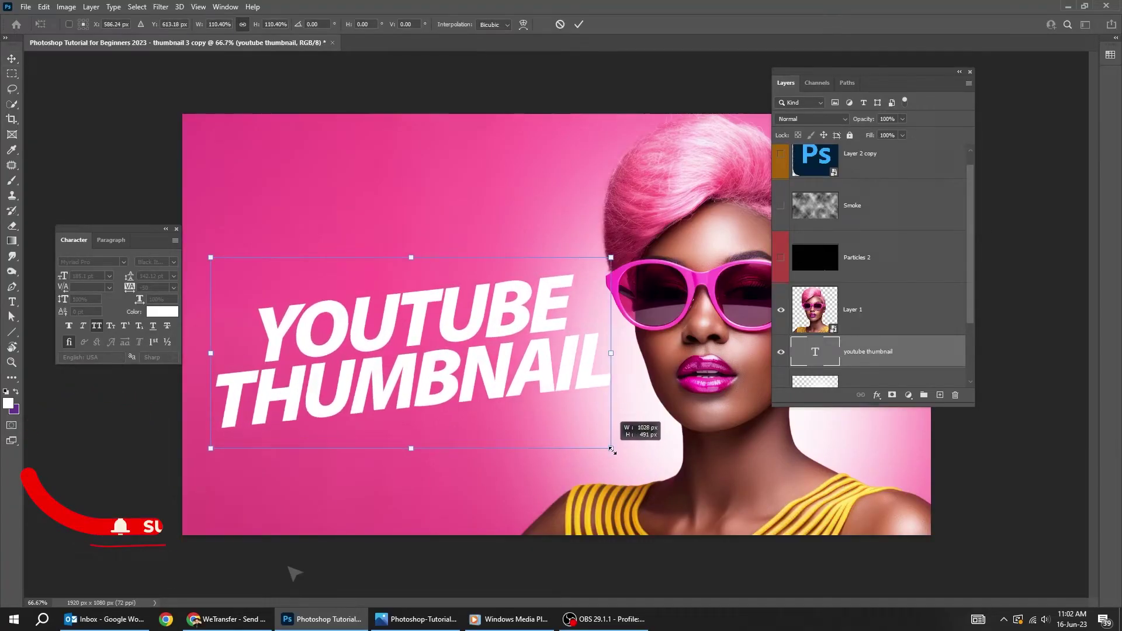
drag(576, 432, 621, 442)
key(Return)
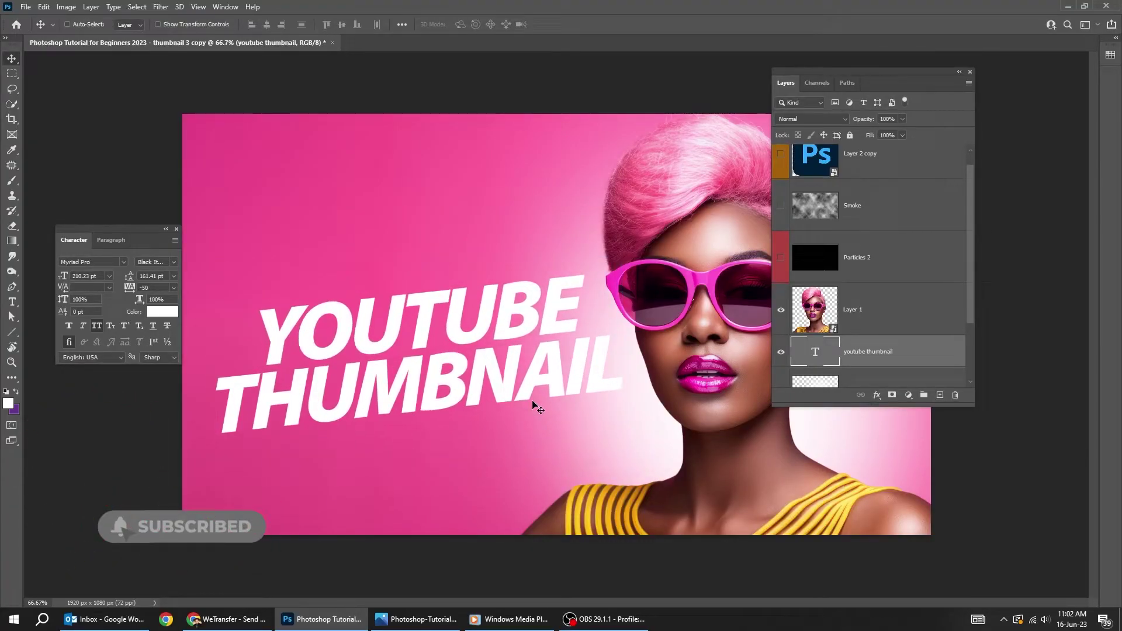
drag(532, 404, 524, 403)
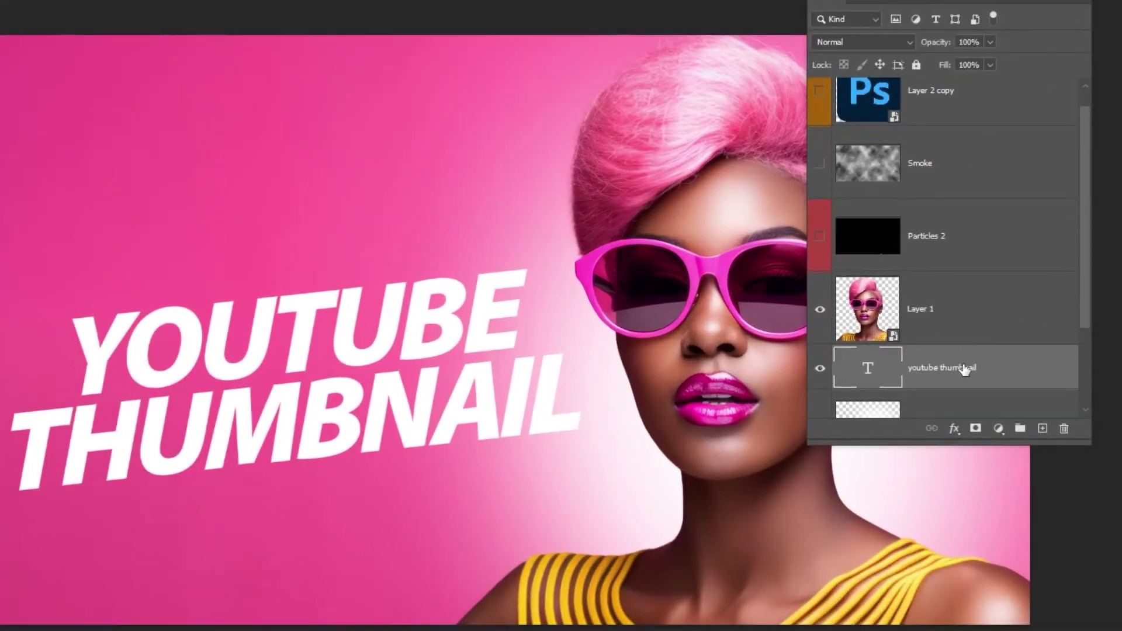
drag(885, 352, 879, 321)
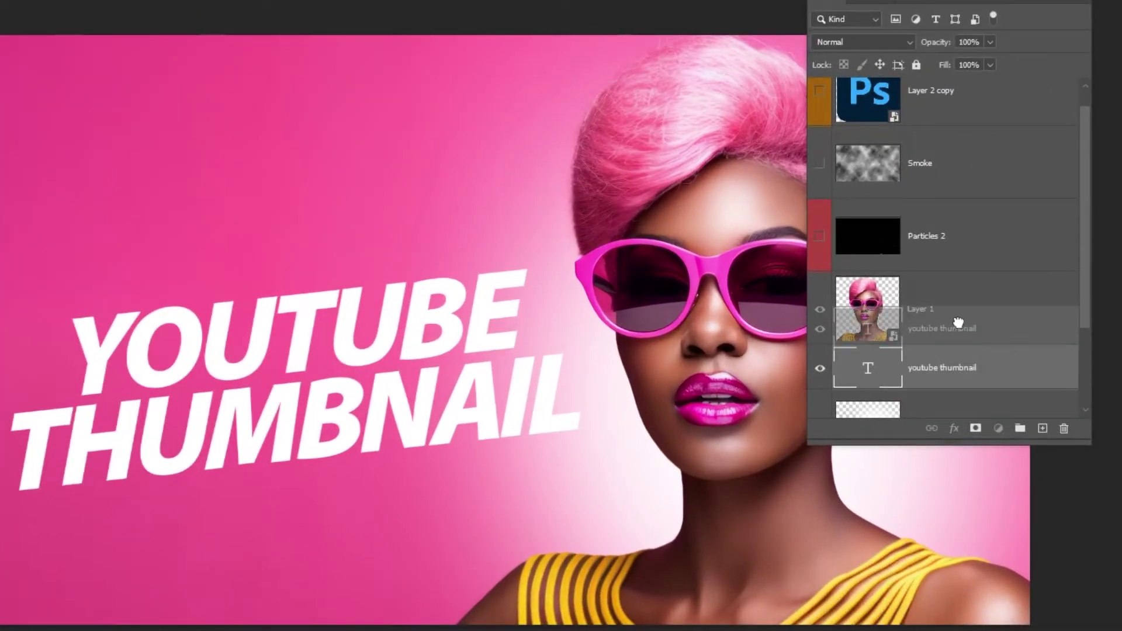
drag(957, 322, 961, 289)
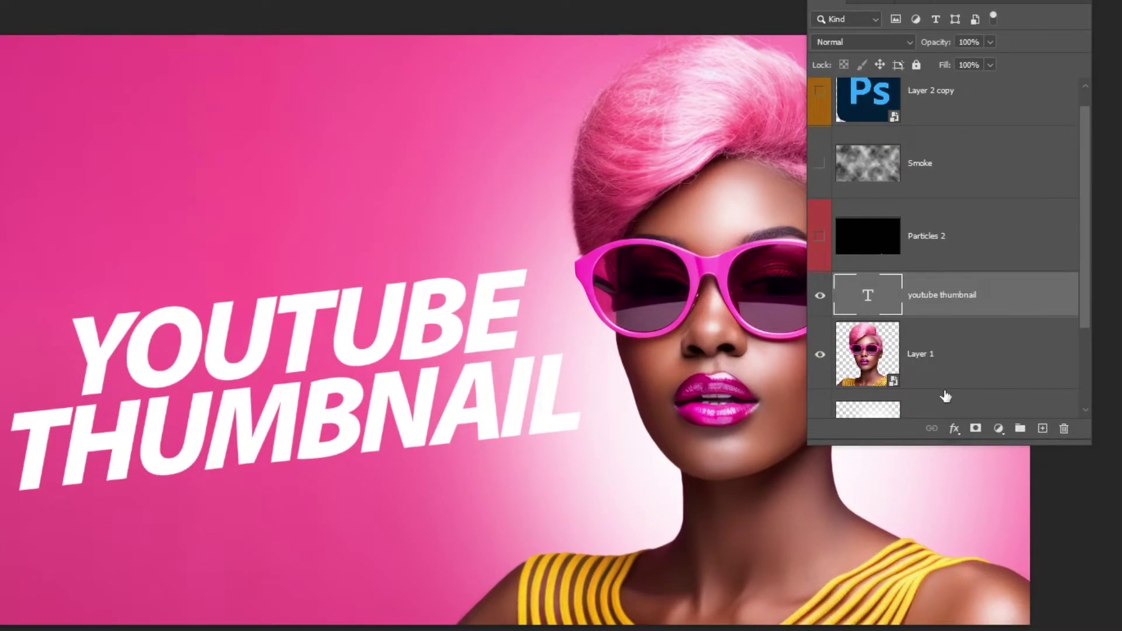
Add a Drop Shadow to the text with Use Global Light off, angle 81, distance 7
click(958, 433)
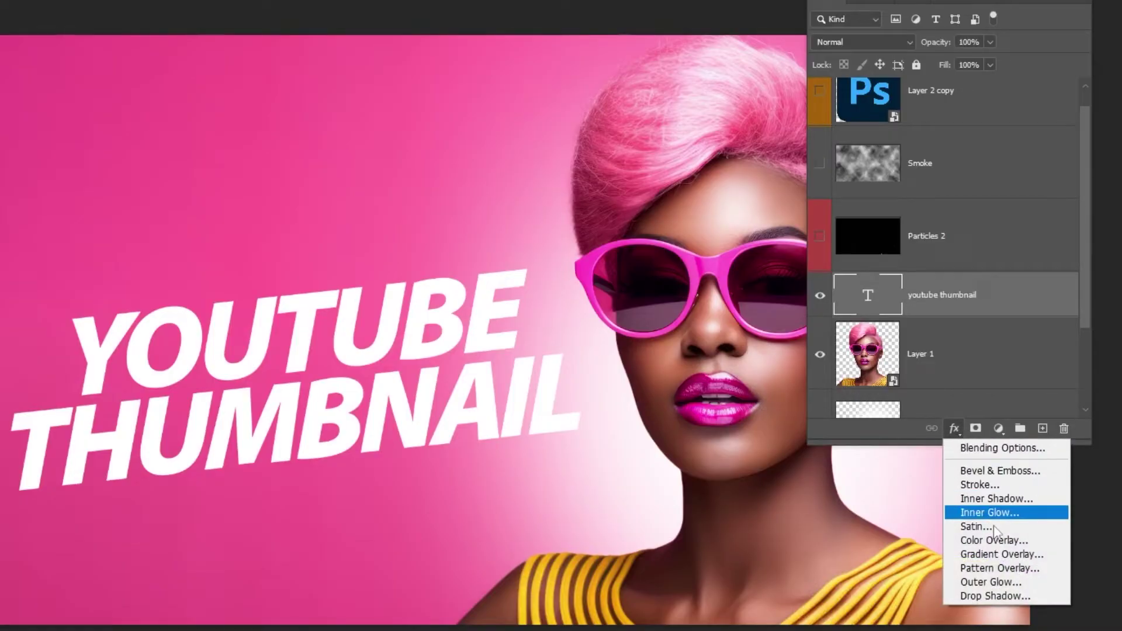
click(991, 596)
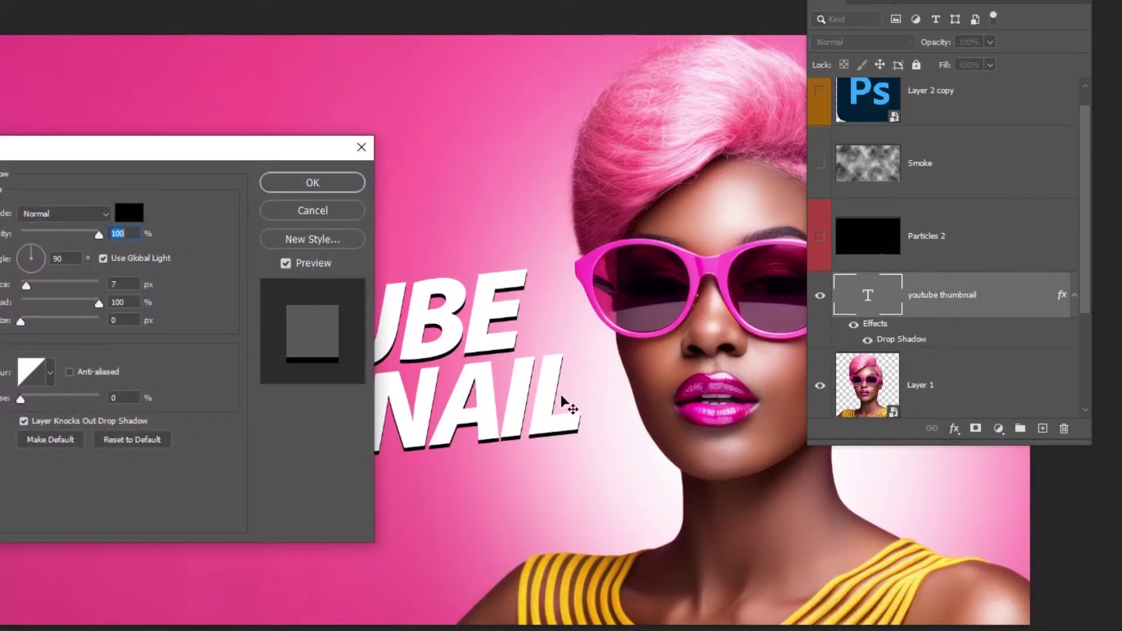
drag(185, 178, 944, 87)
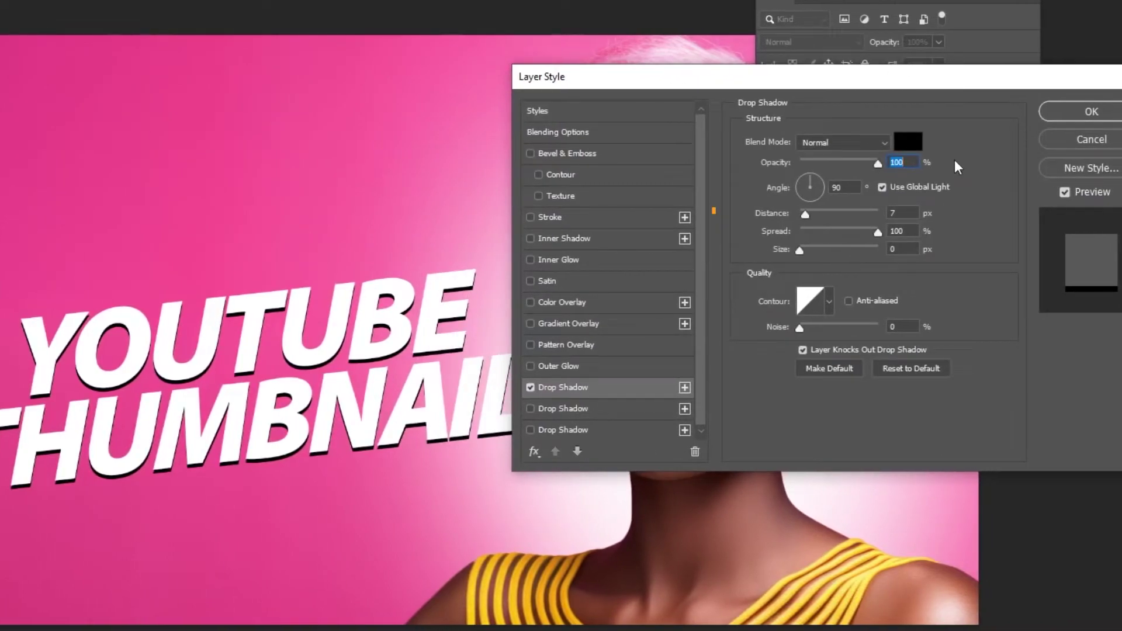
click(880, 188)
drag(866, 165, 836, 165)
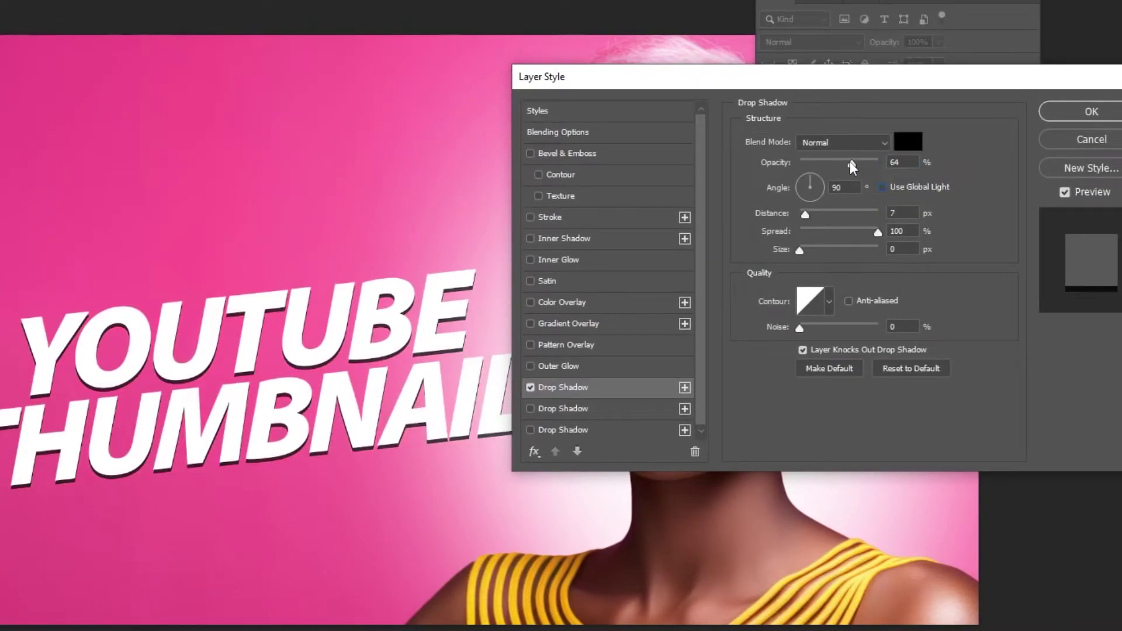
drag(330, 414, 332, 416)
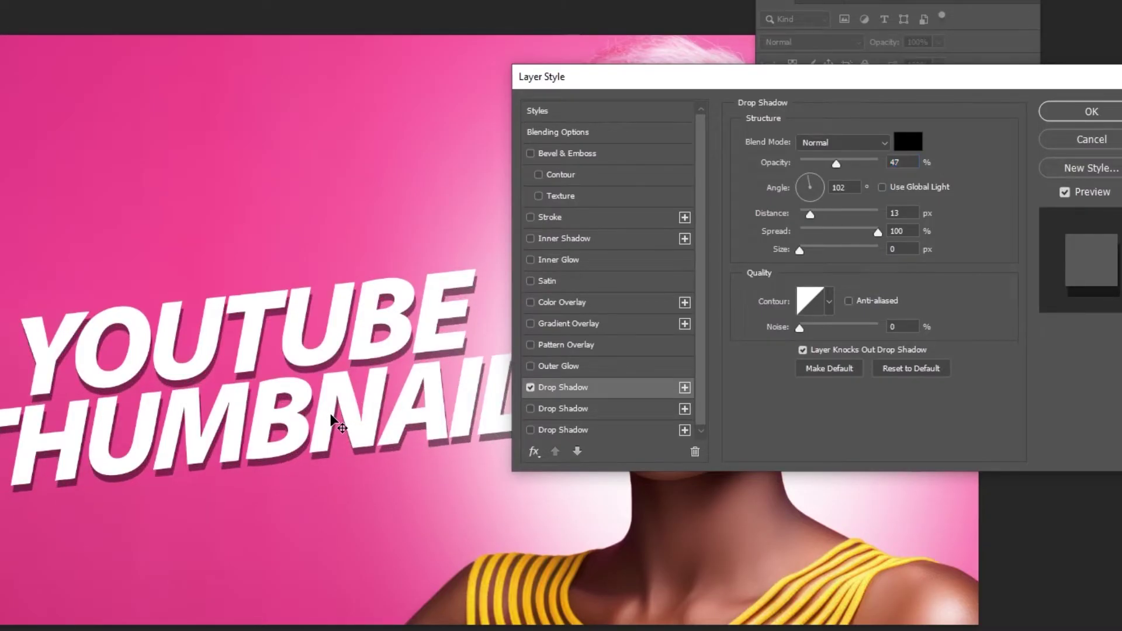
Set the shadow colour to dark crimson 970139
click(908, 143)
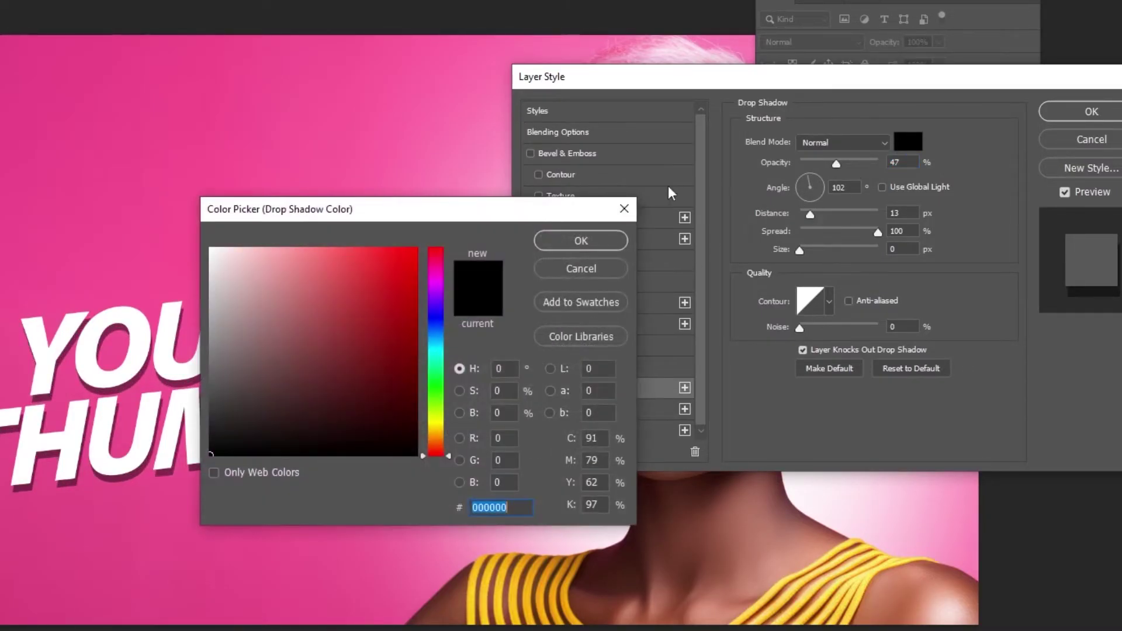
click(135, 175)
drag(391, 308, 415, 338)
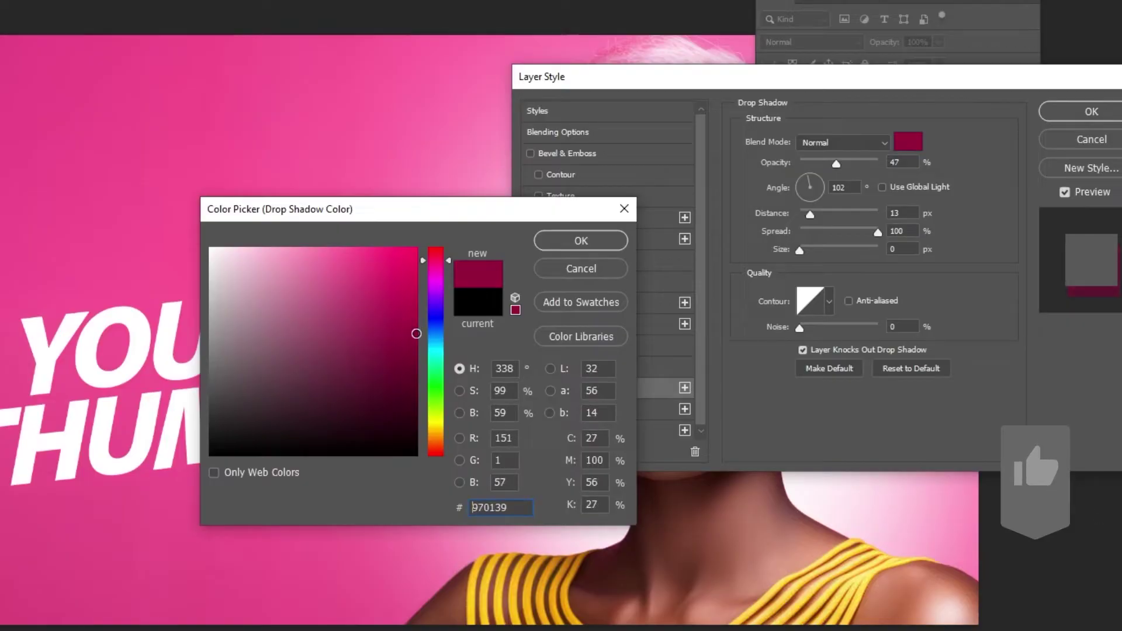
click(582, 242)
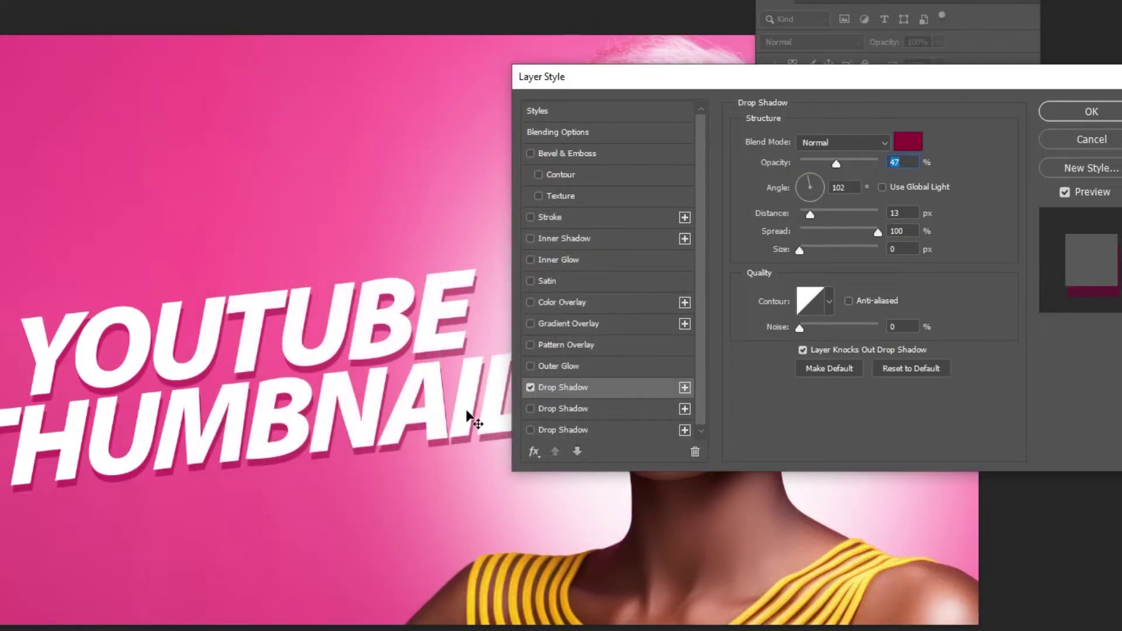
Finish the shadow with opacity 35, spread 20 and size 27, and apply it
drag(840, 232, 814, 246)
click(804, 248)
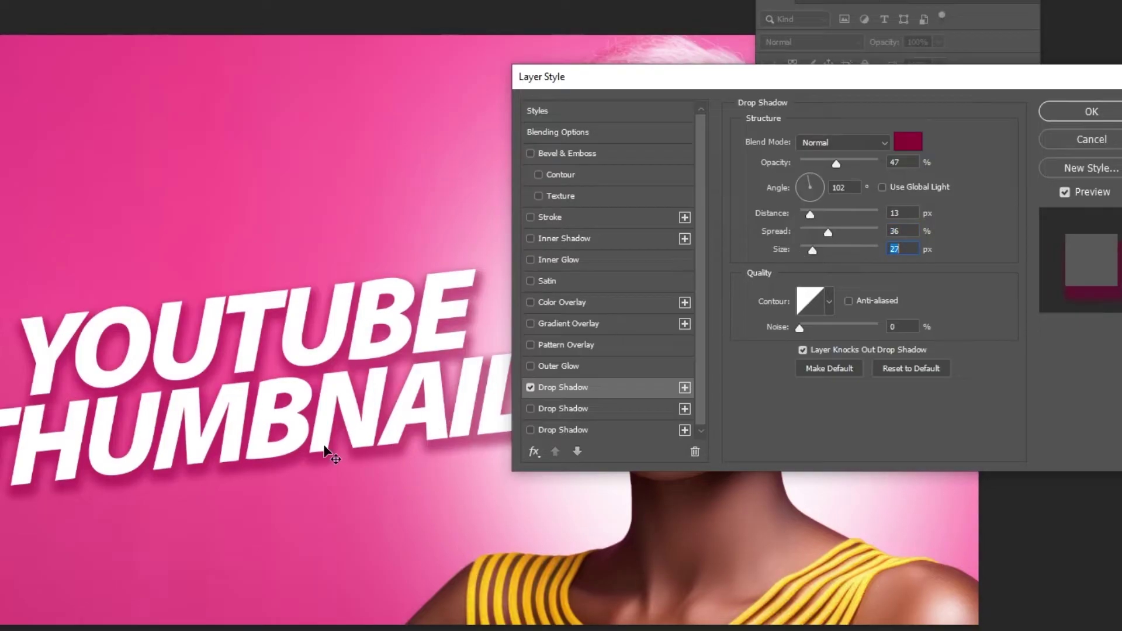
drag(321, 447, 325, 451)
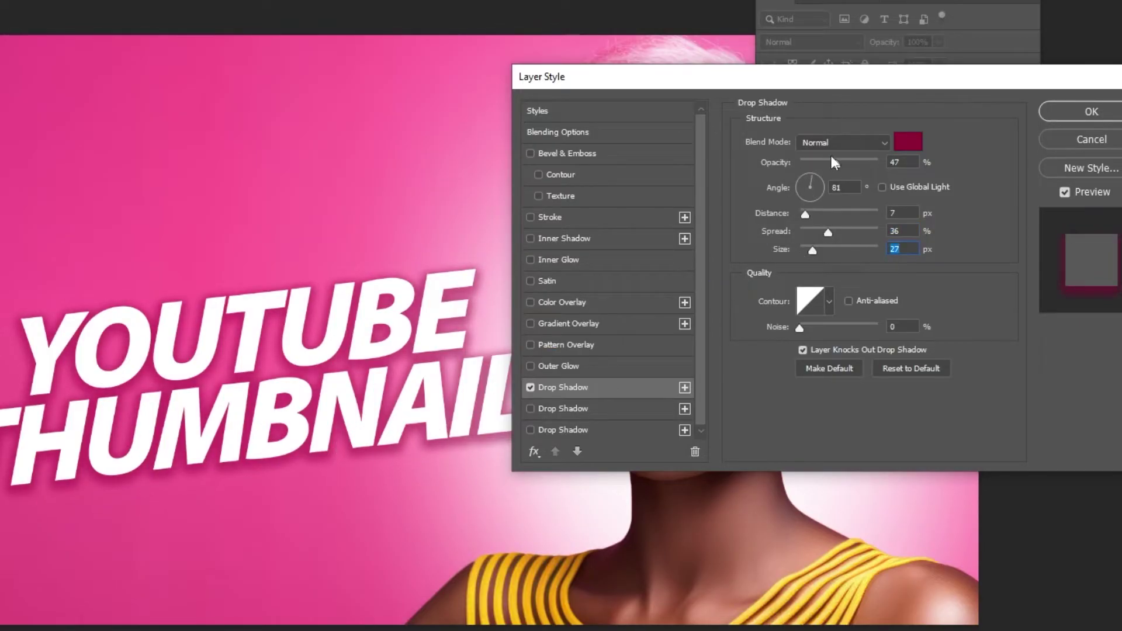
drag(832, 163, 828, 163)
click(822, 231)
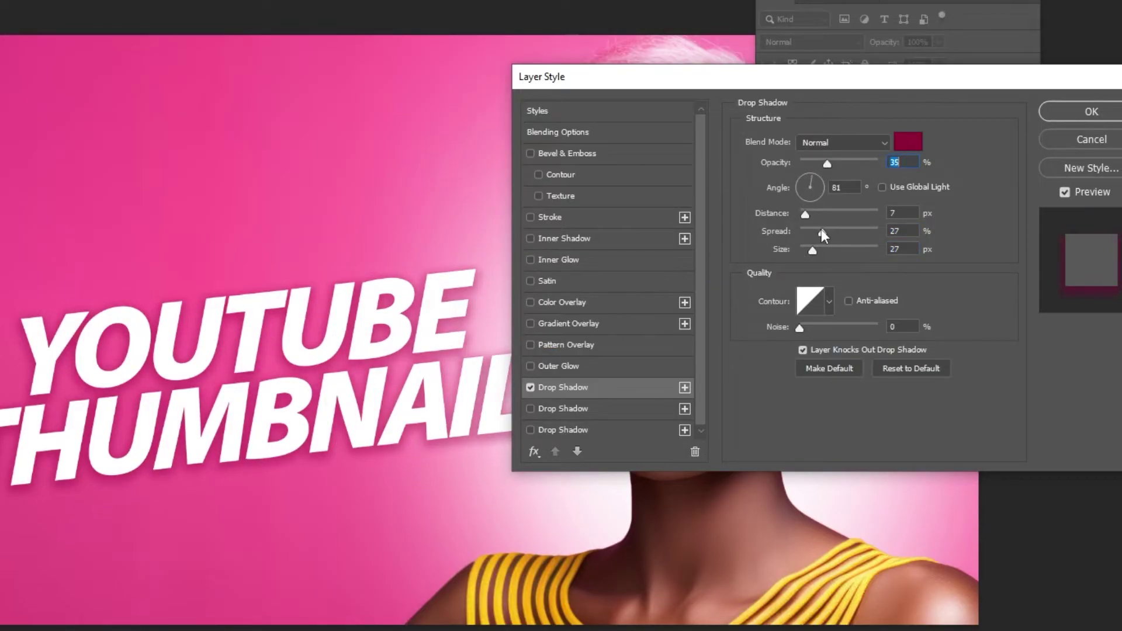
click(817, 229)
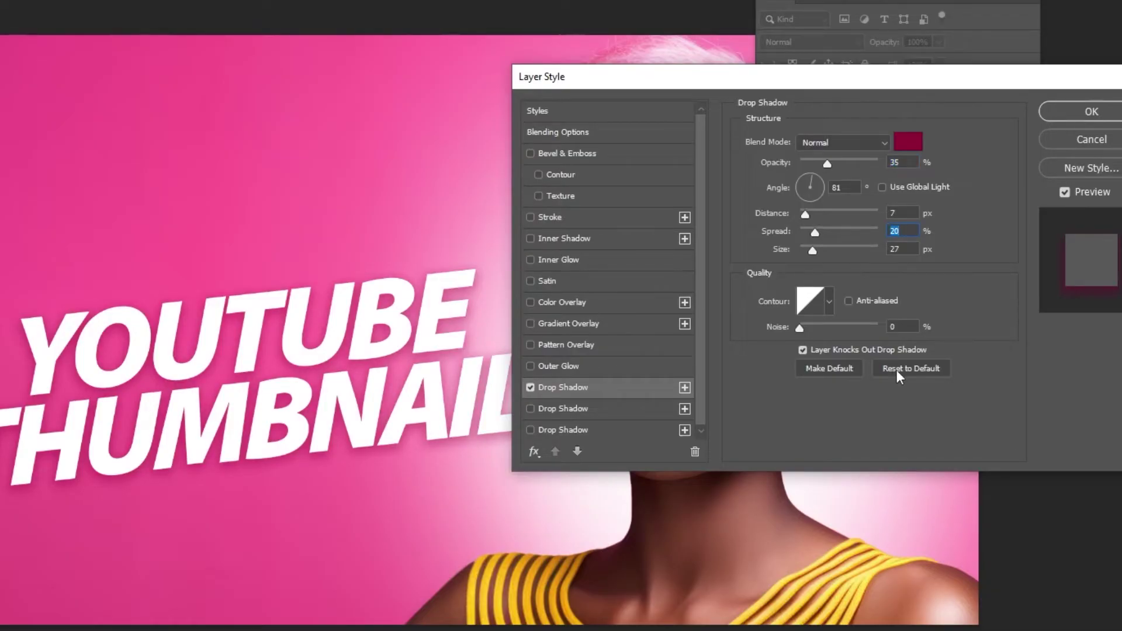
click(1091, 114)
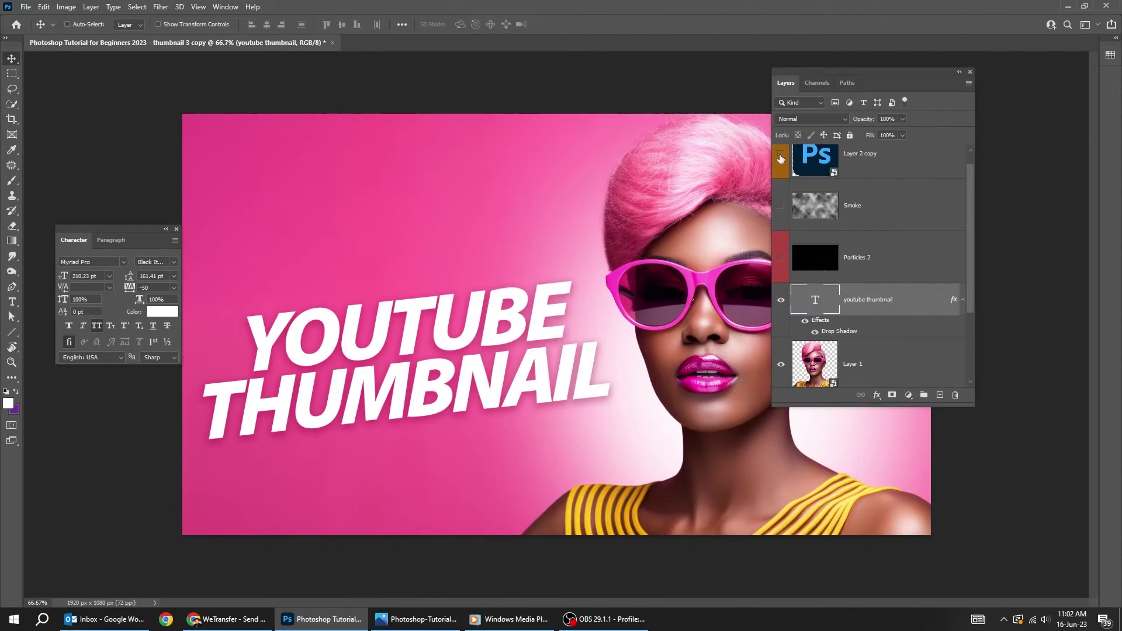
Show and select Layer 2 copy, then scale the Ps logo down into the top-left corner
click(782, 153)
click(864, 166)
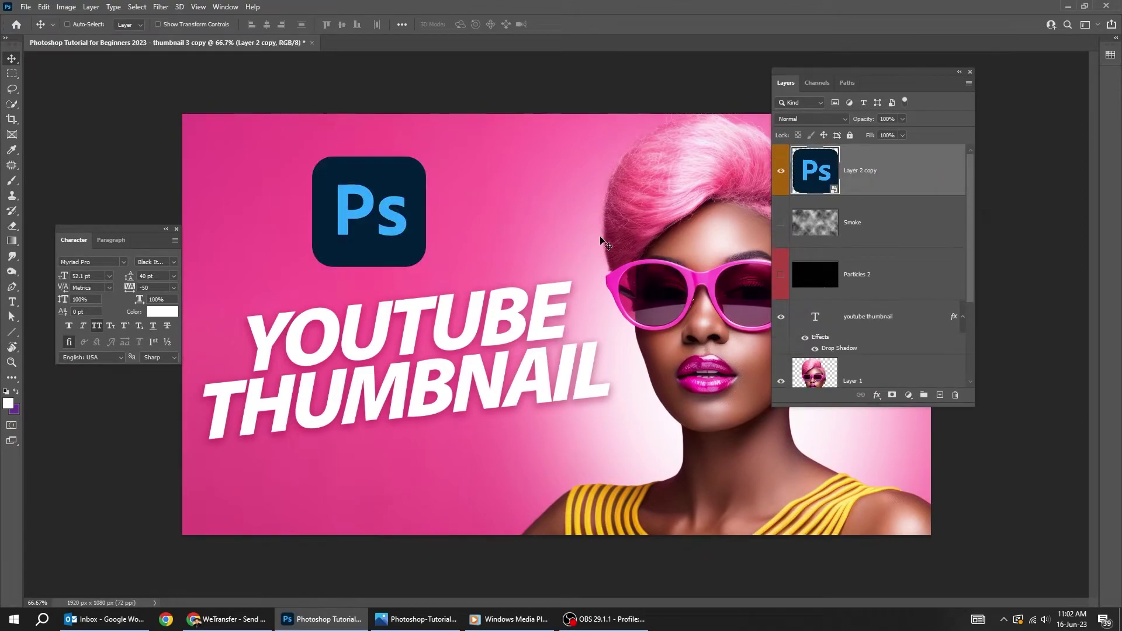
drag(373, 232, 279, 210)
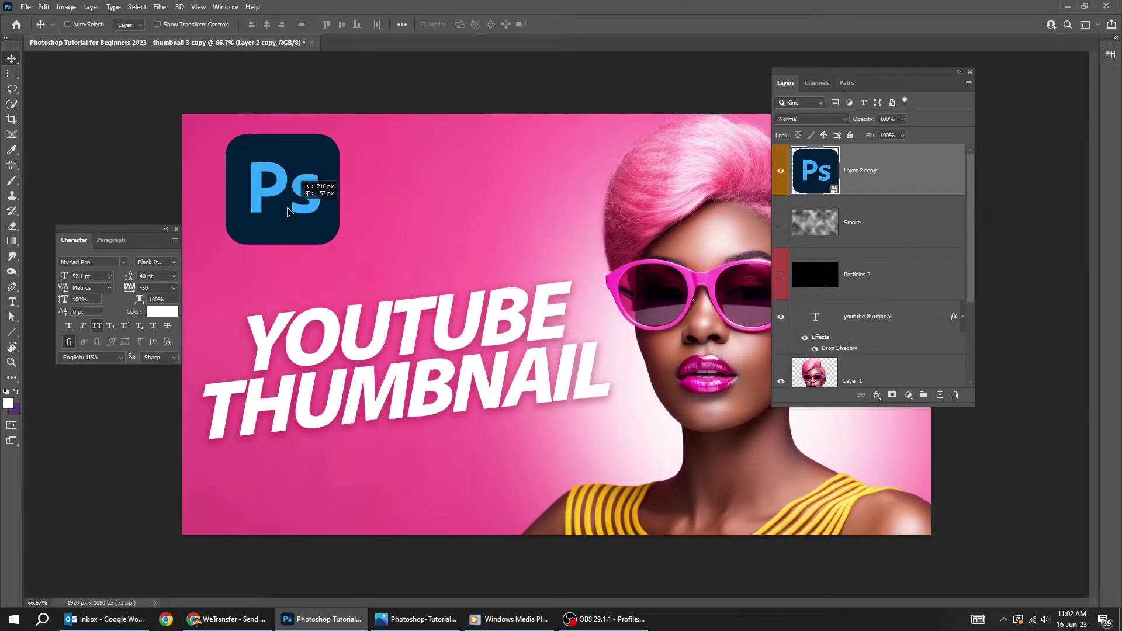
key(ctrl+t)
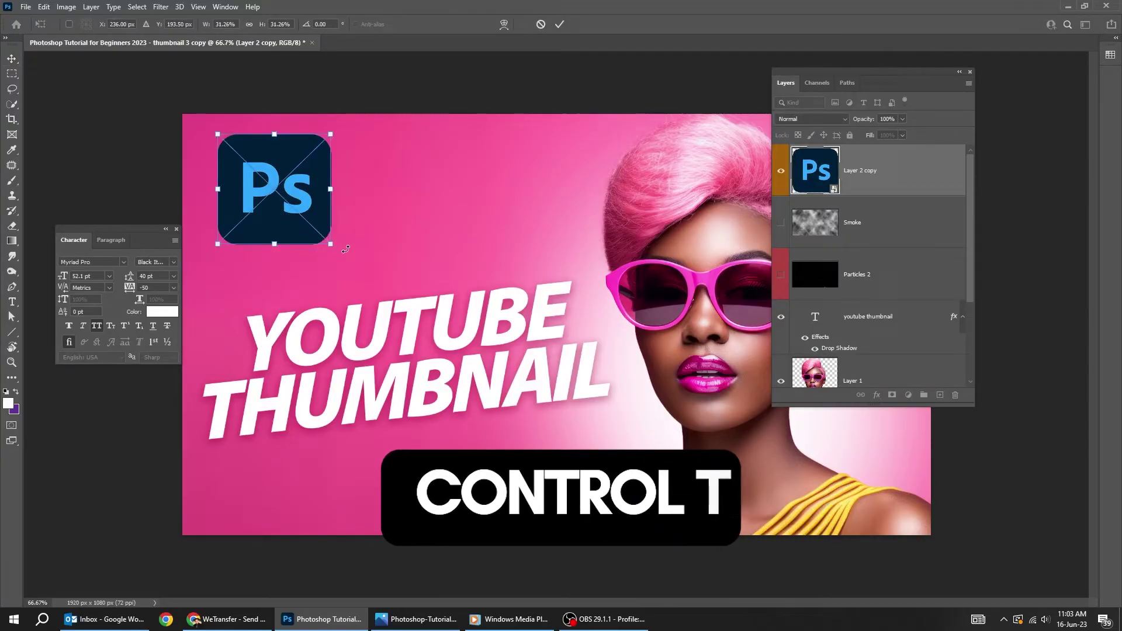
drag(333, 243, 261, 204)
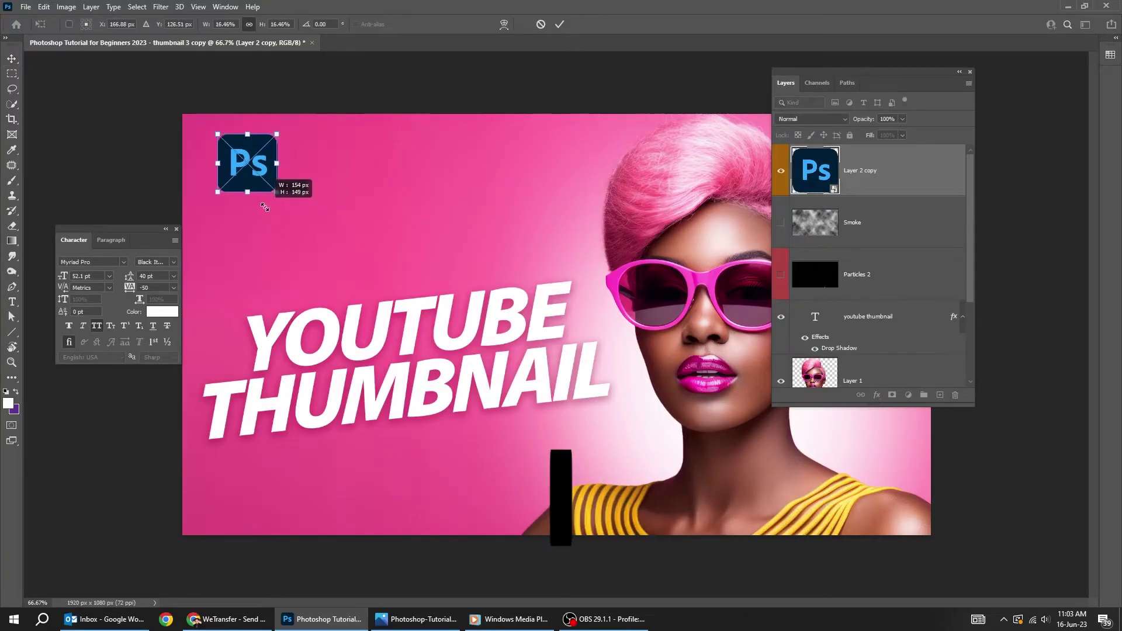
key(Return)
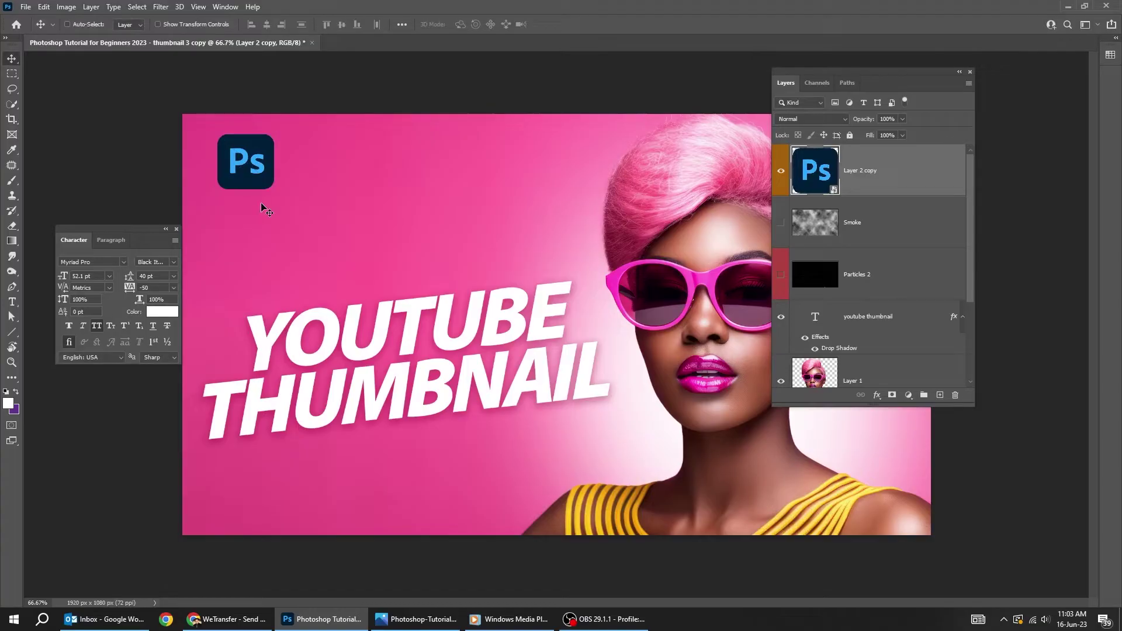
drag(251, 166, 231, 162)
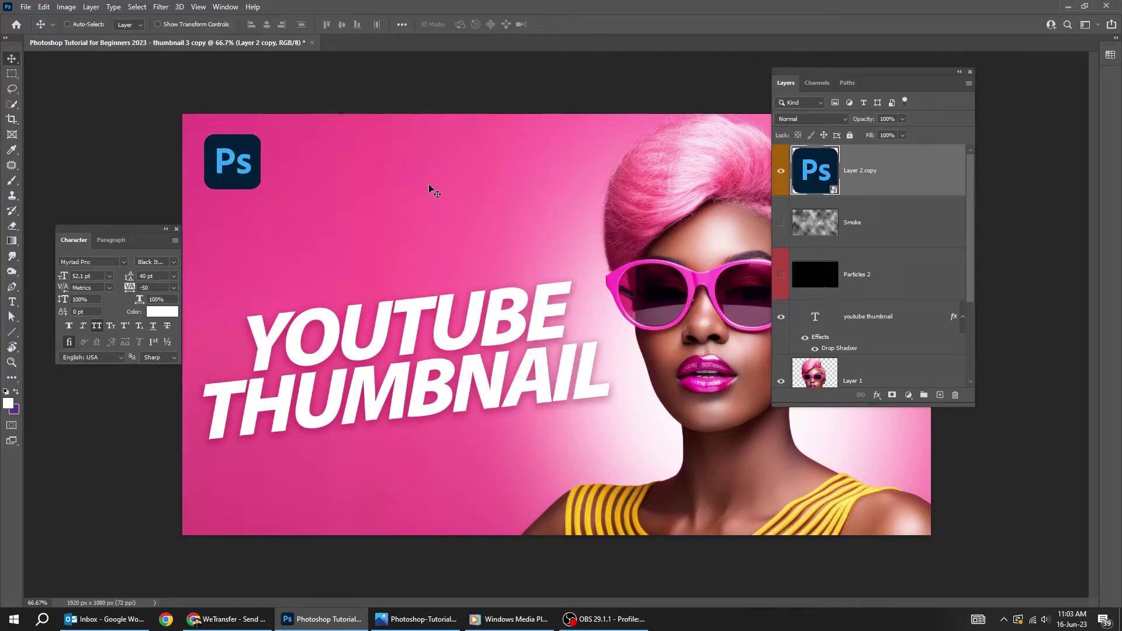
Duplicate the Ps logo into a smaller, tilted floating copy
drag(869, 78, 955, 81)
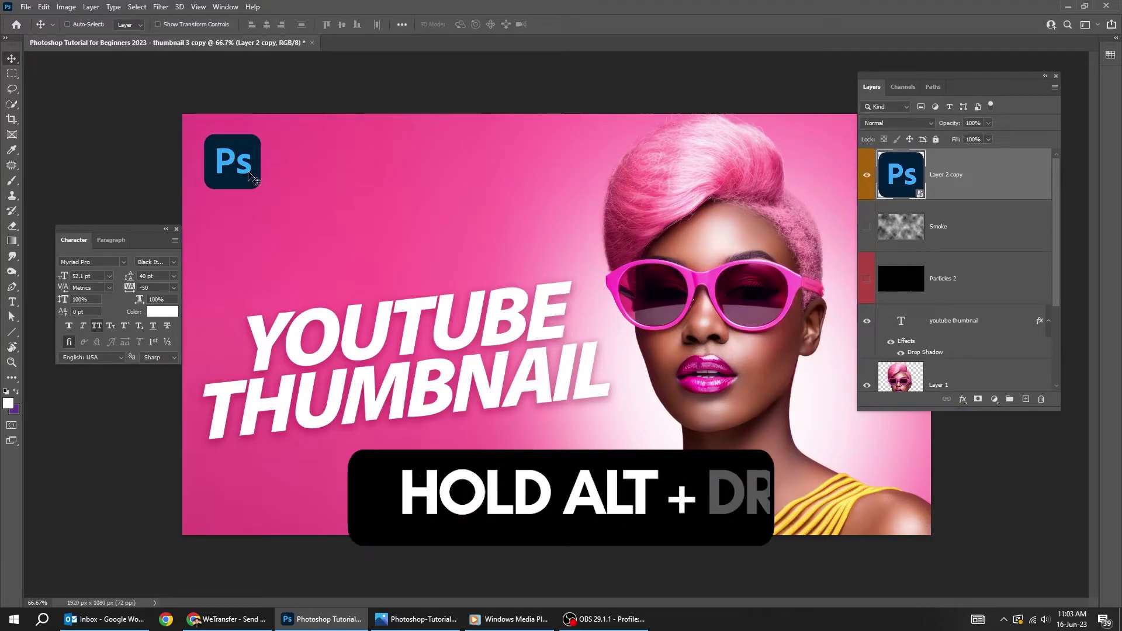
mouse_move(232, 163)
alt+mouse_down()
mouse_move(390, 221)
mouse_move(416, 244)
mouse_move(400, 244)
mouse_move(390, 219)
alt+mouse_up()
key(ctrl+t)
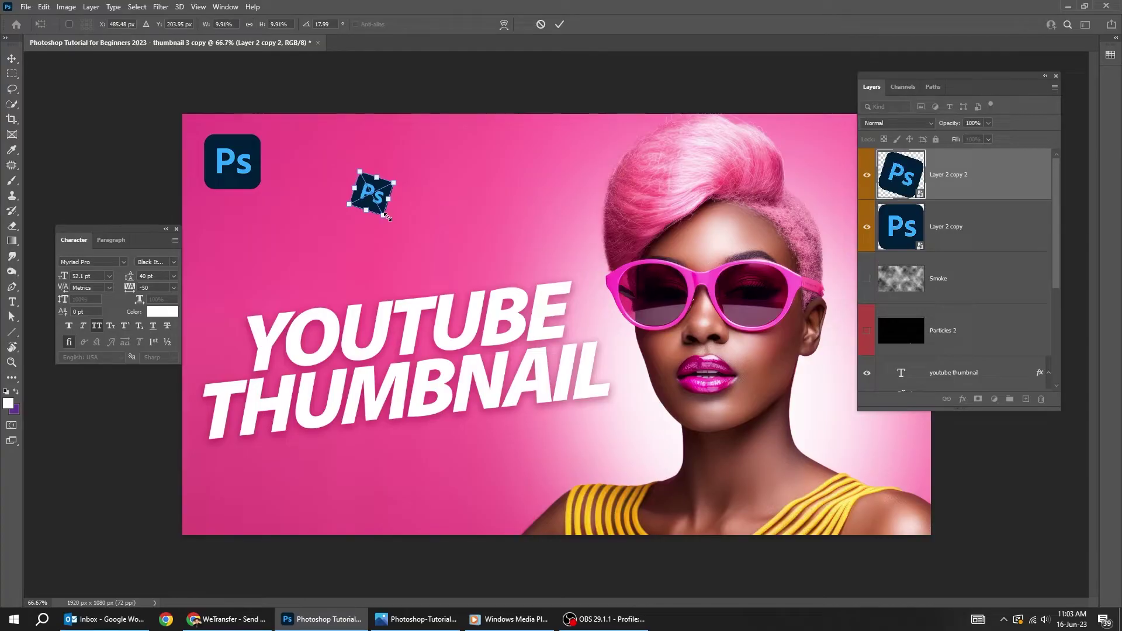
key(Return)
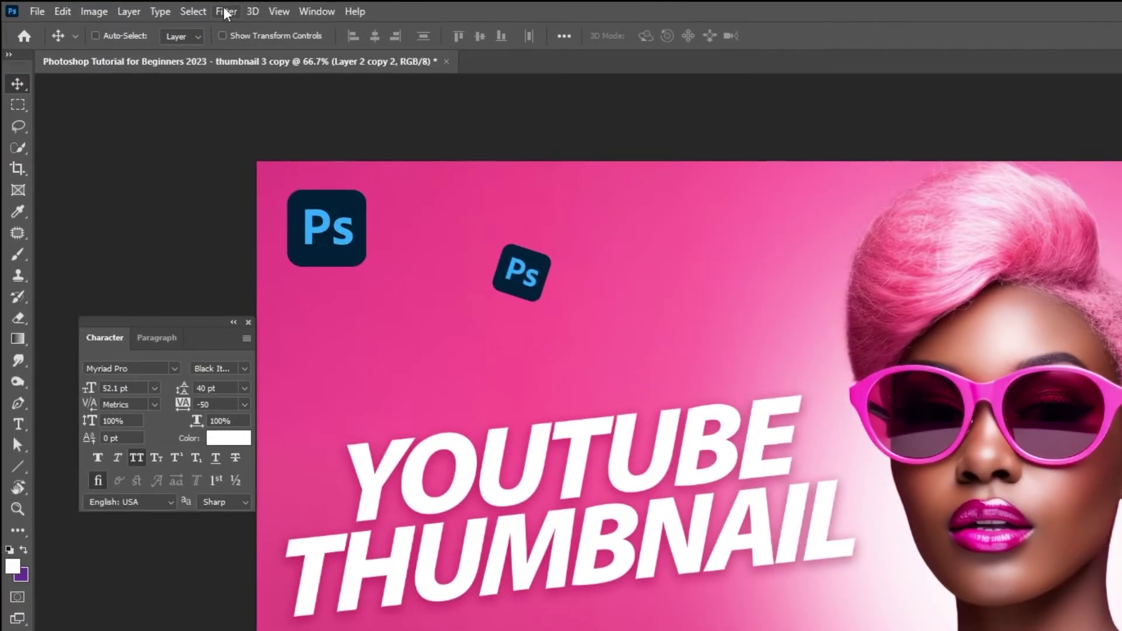
Blur the logo copy with Gaussian Blur radius about 6.2 and move it right
click(227, 11)
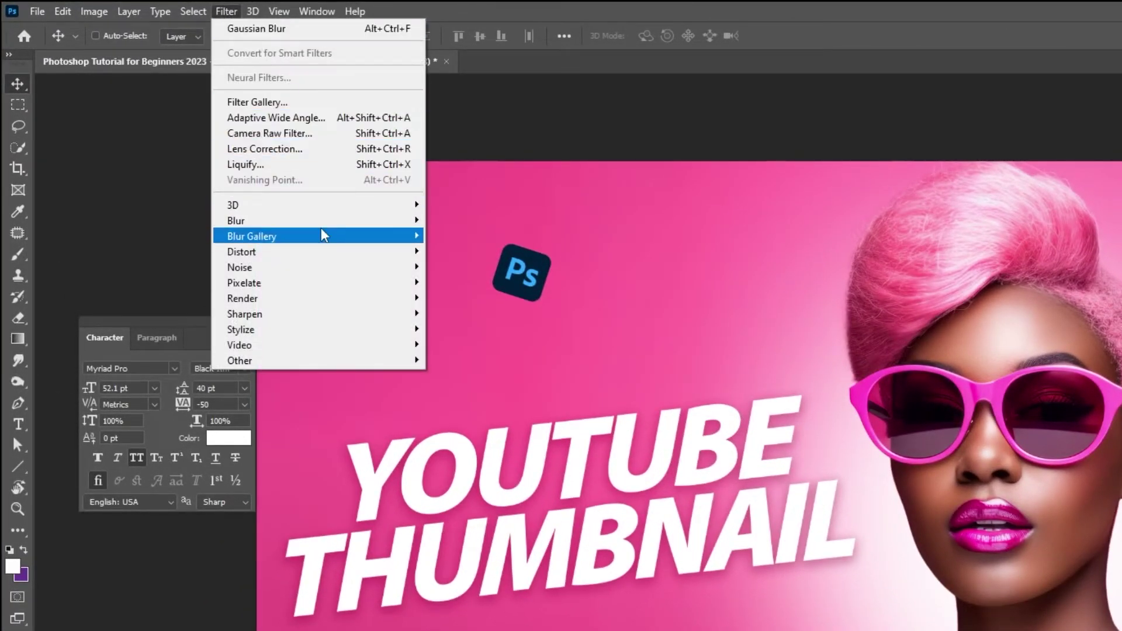
mouse_move(263, 221)
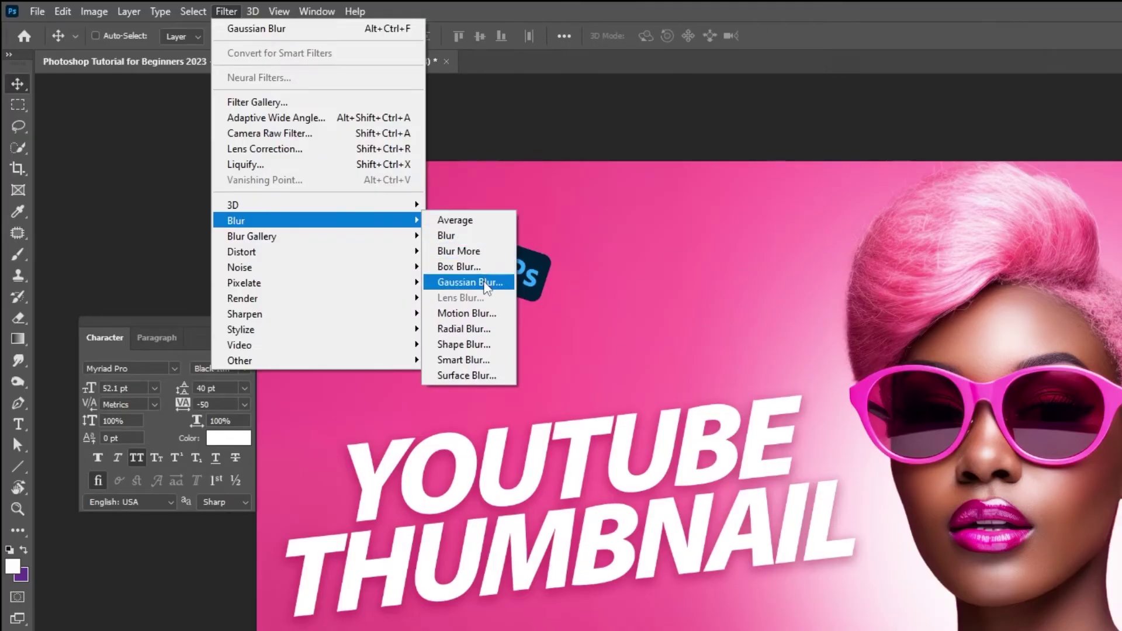
click(484, 282)
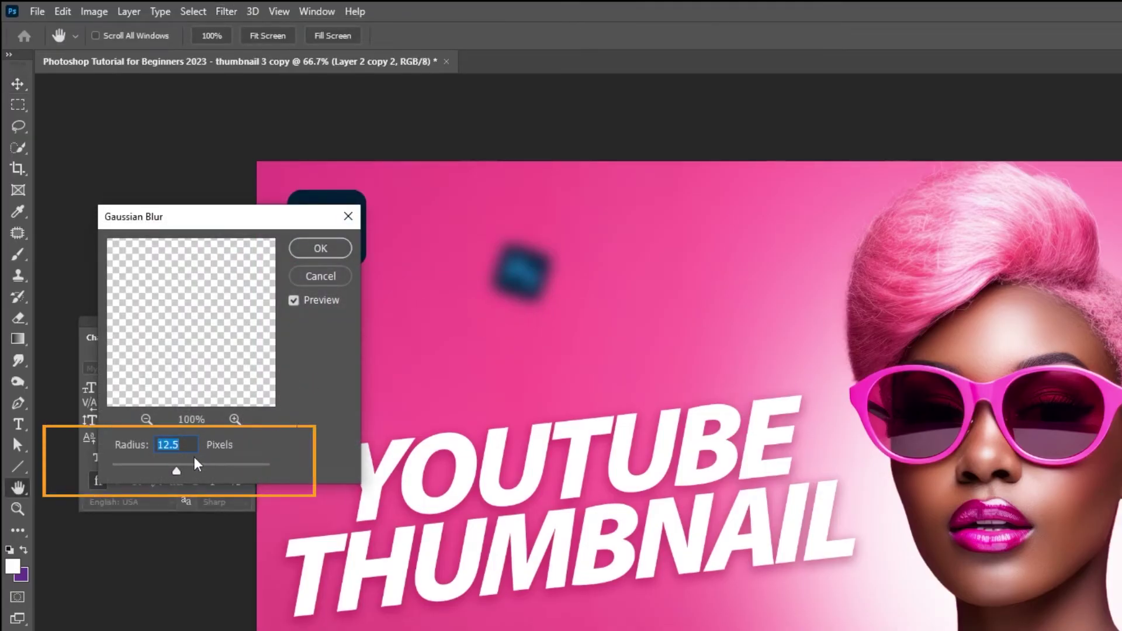
drag(177, 471, 161, 473)
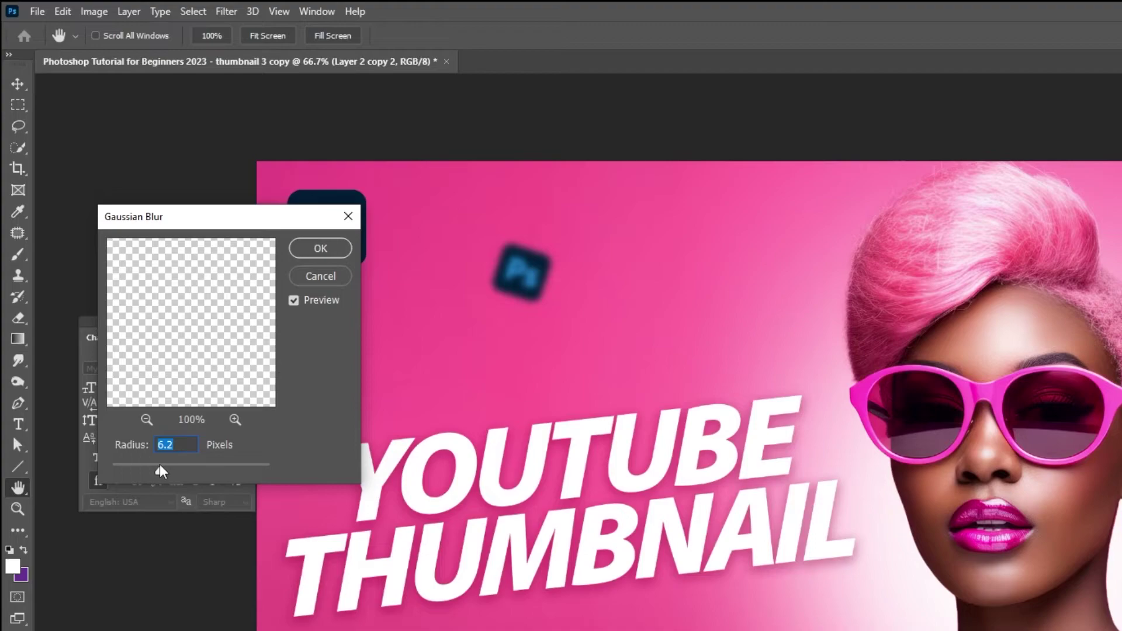
click(312, 251)
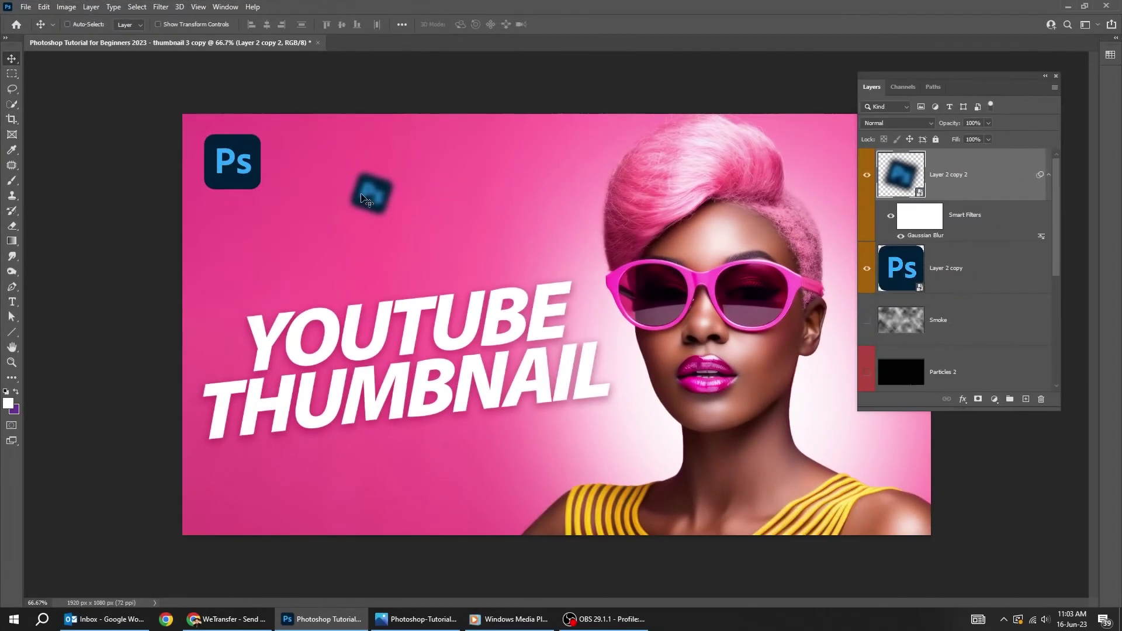
mouse_move(380, 186)
mouse_down()
mouse_move(535, 184)
mouse_move(535, 275)
mouse_move(594, 268)
mouse_move(548, 265)
mouse_up()
Rotate the second logo copy, raise its Gaussian Blur radius to 8, and shift it right
key(ctrl+t)
key(Return)
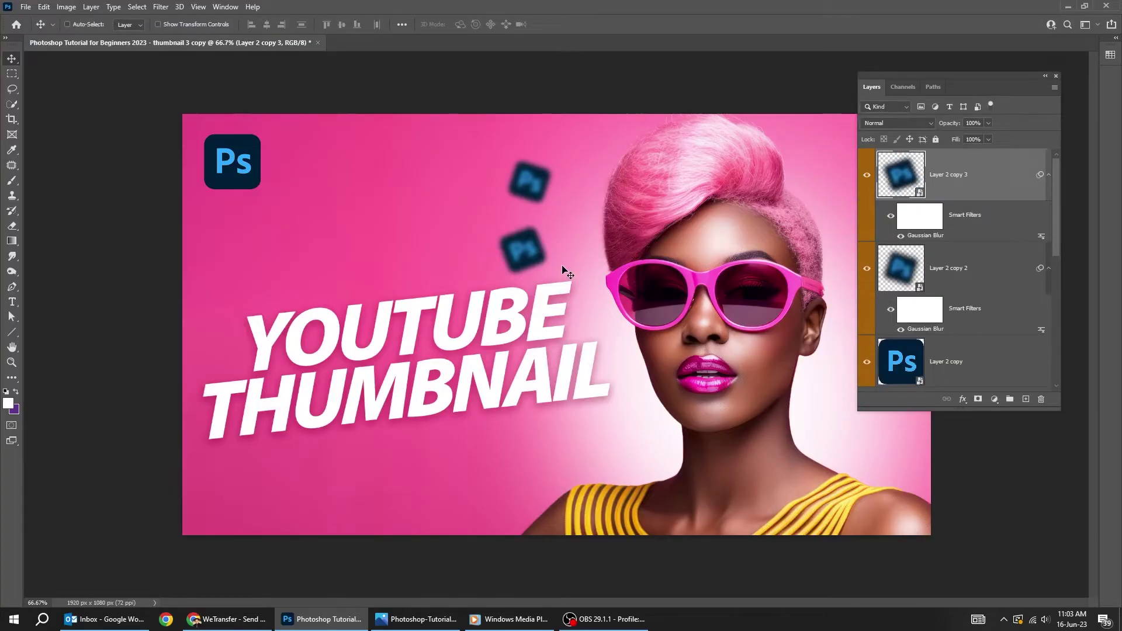
double_click(936, 235)
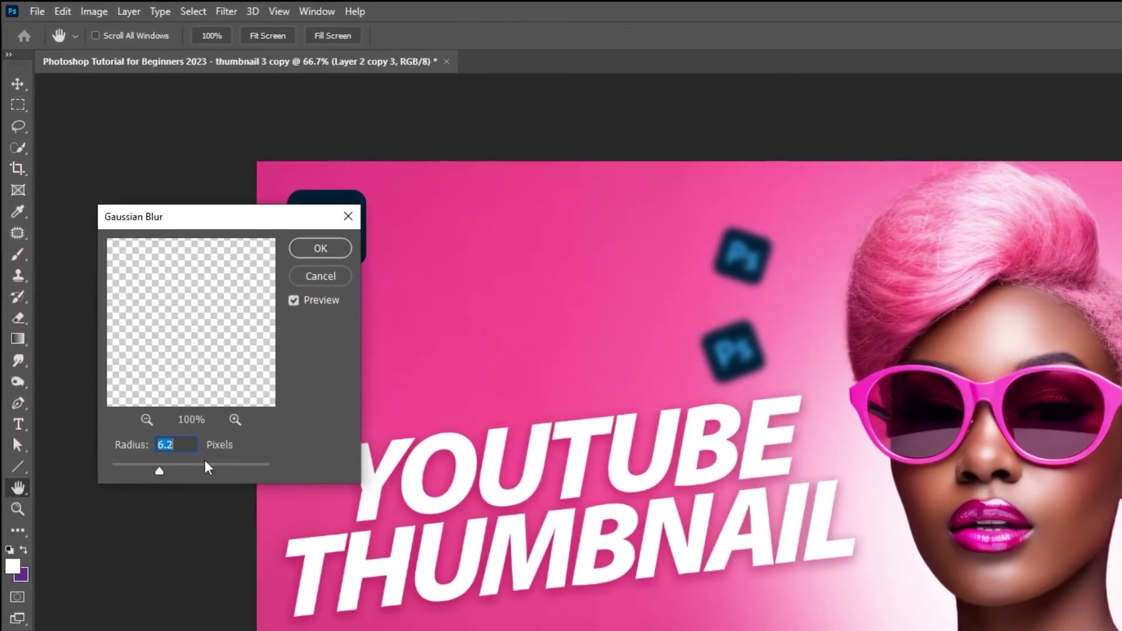
text(8)
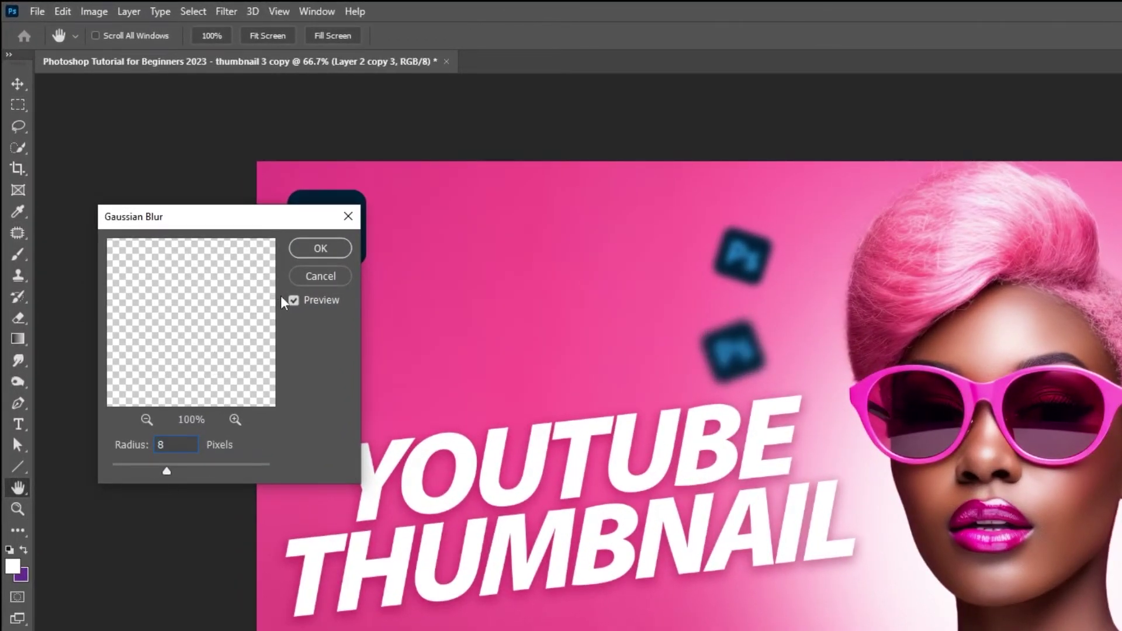
click(318, 248)
drag(540, 255, 568, 273)
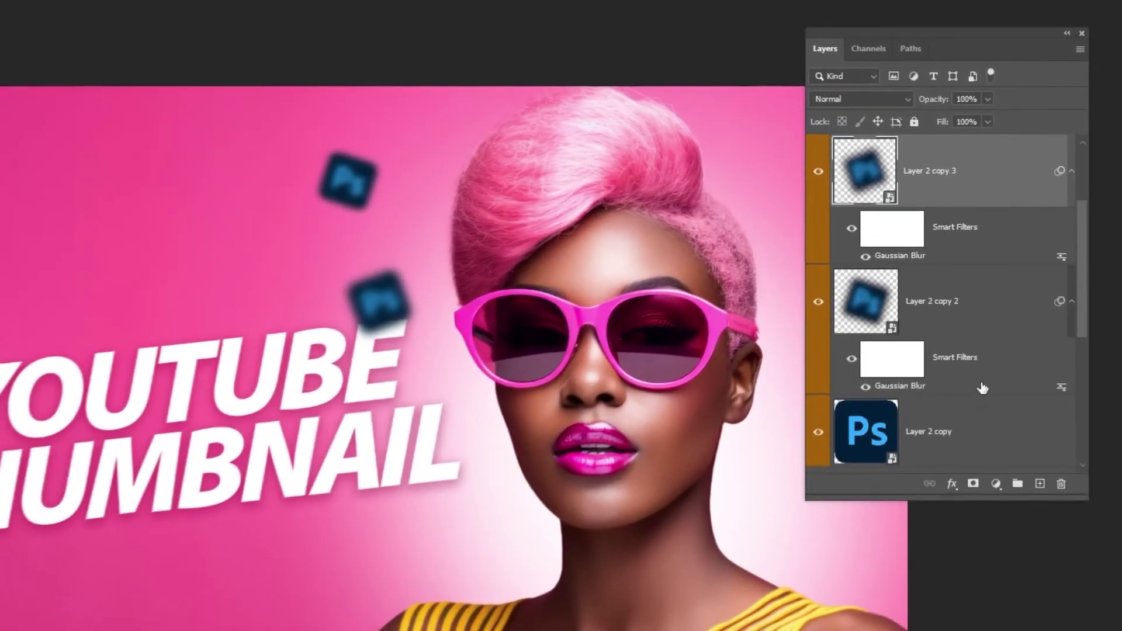
scroll(986, 330, down, 5)
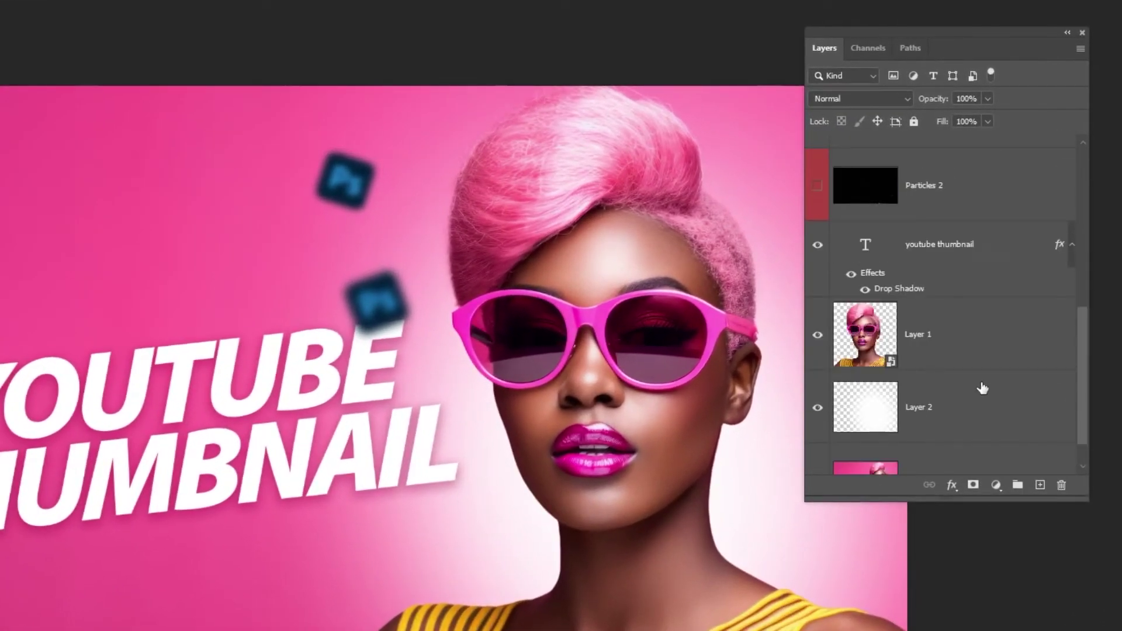
Bring the YOUTUBE THUMBNAIL text layer to the top and collapse the effects lists
click(952, 259)
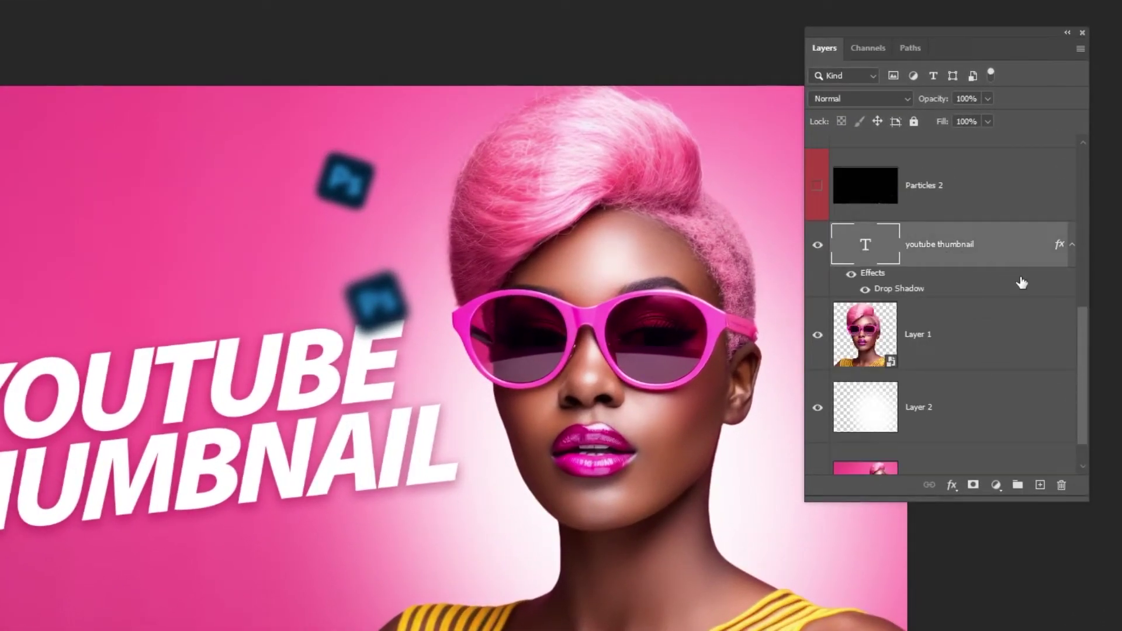
key(ctrl+shift+bracketright)
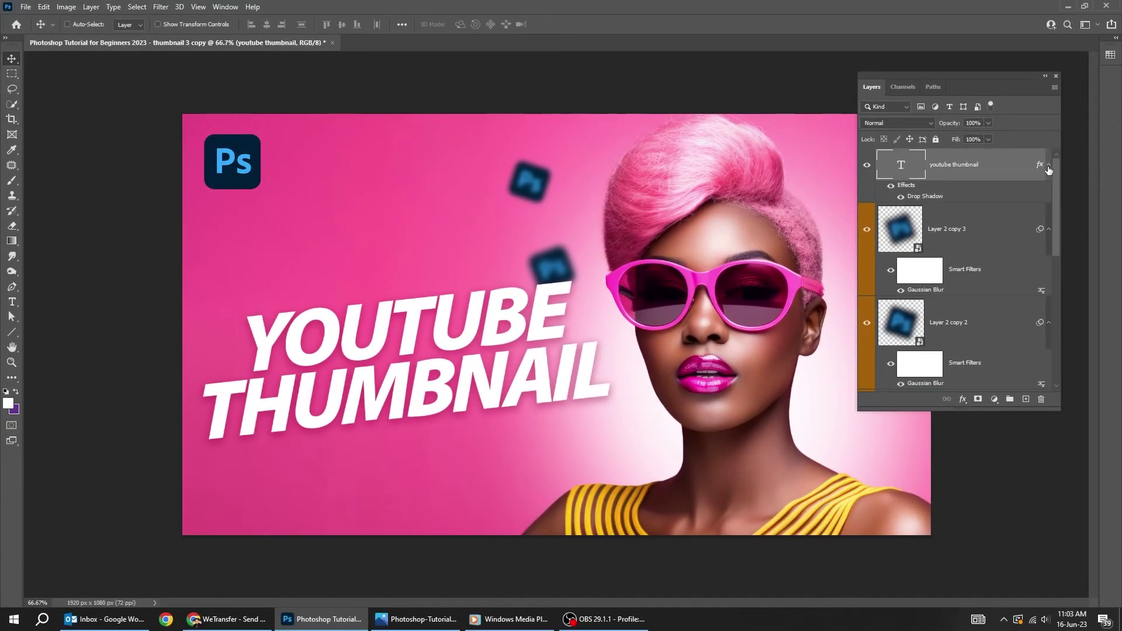
click(1050, 179)
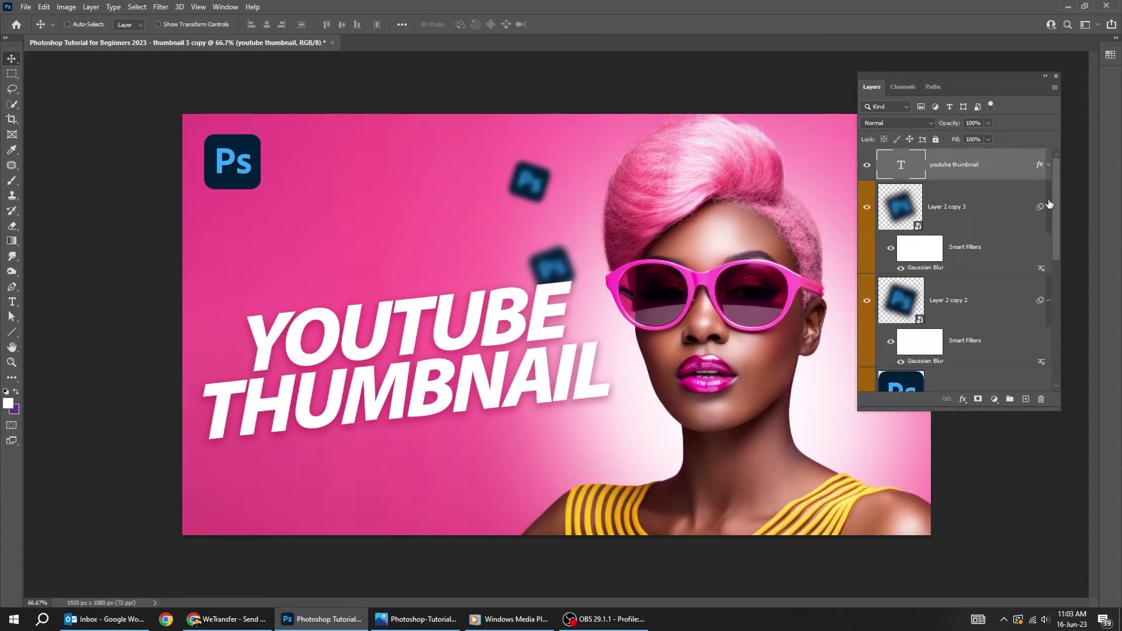
click(1049, 205)
Alt-drag Layer 2 copy 2 to duplicate the logo beside the woman's lips
click(895, 213)
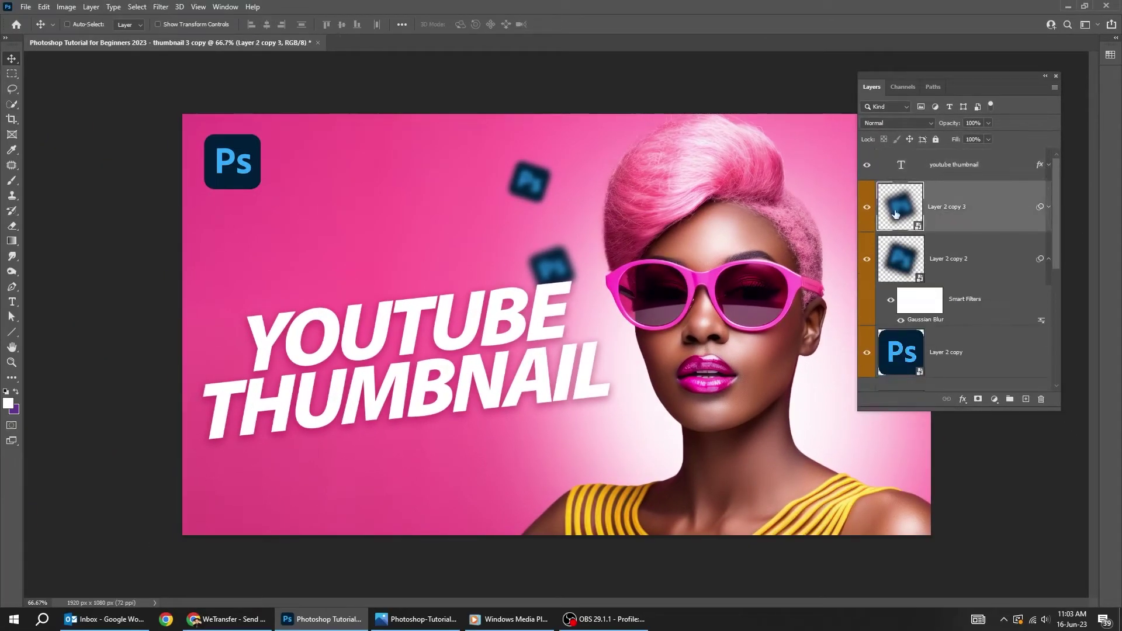
click(961, 250)
mouse_move(551, 263)
mouse_down()
mouse_move(611, 362)
mouse_move(645, 362)
mouse_move(693, 322)
mouse_up()
Enlarge and tilt the third logo in the lower-right corner, then set its blur radius to about 7
key(ctrl+t)
key(Return)
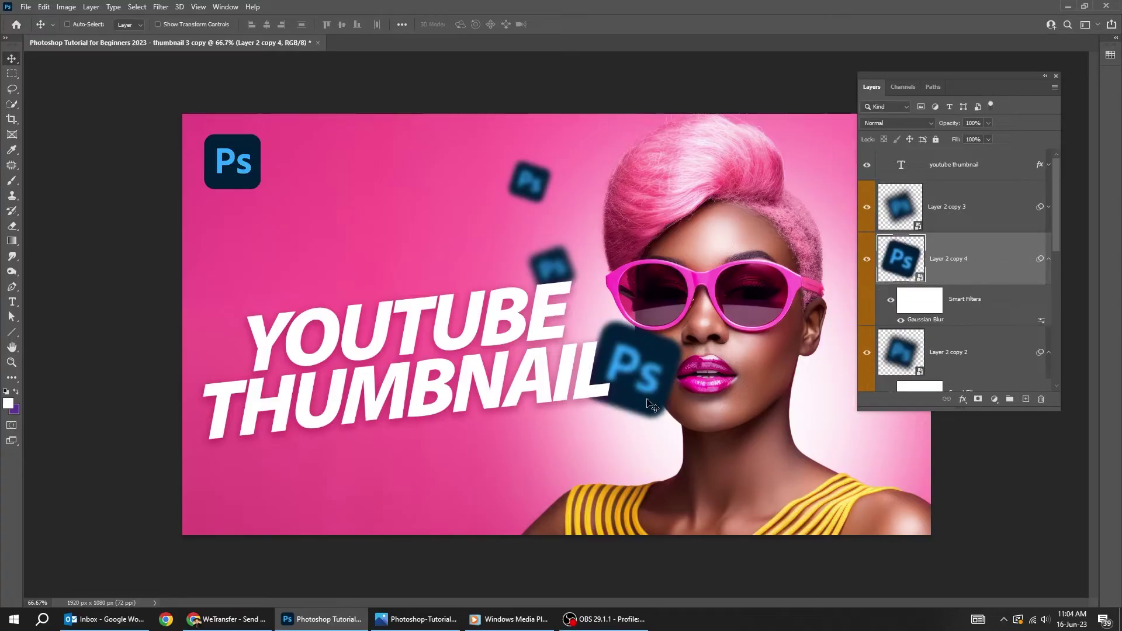
drag(652, 405, 799, 518)
key(ctrl+t)
mouse_move(864, 430)
mouse_down()
mouse_move(833, 452)
mouse_move(847, 471)
mouse_move(887, 444)
mouse_up()
drag(807, 500, 811, 504)
drag(752, 423, 756, 427)
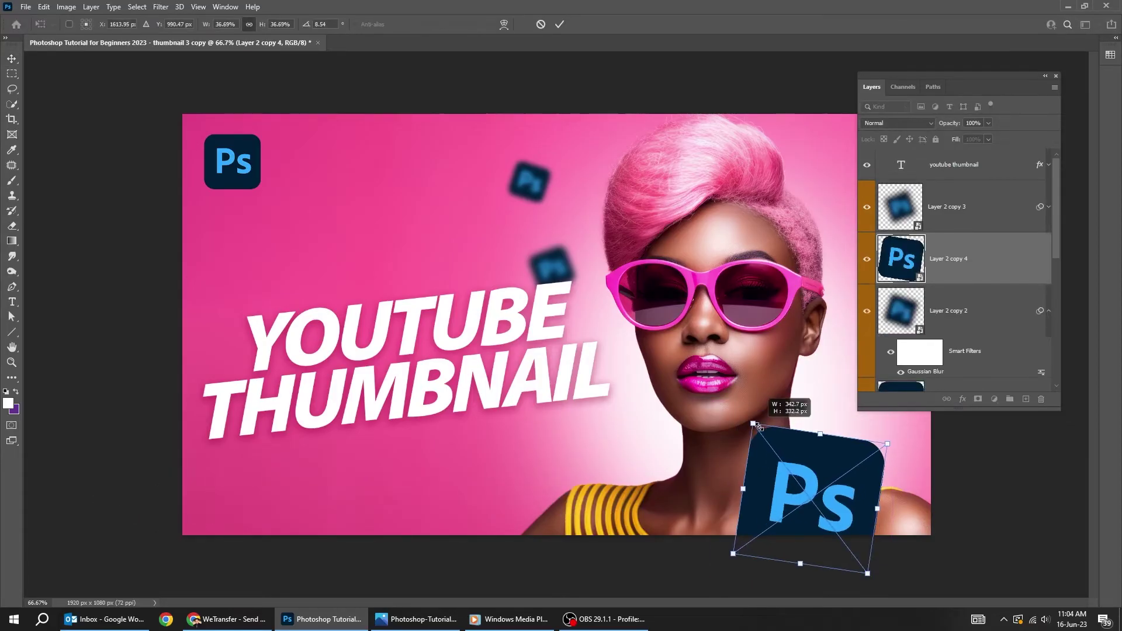
key(Return)
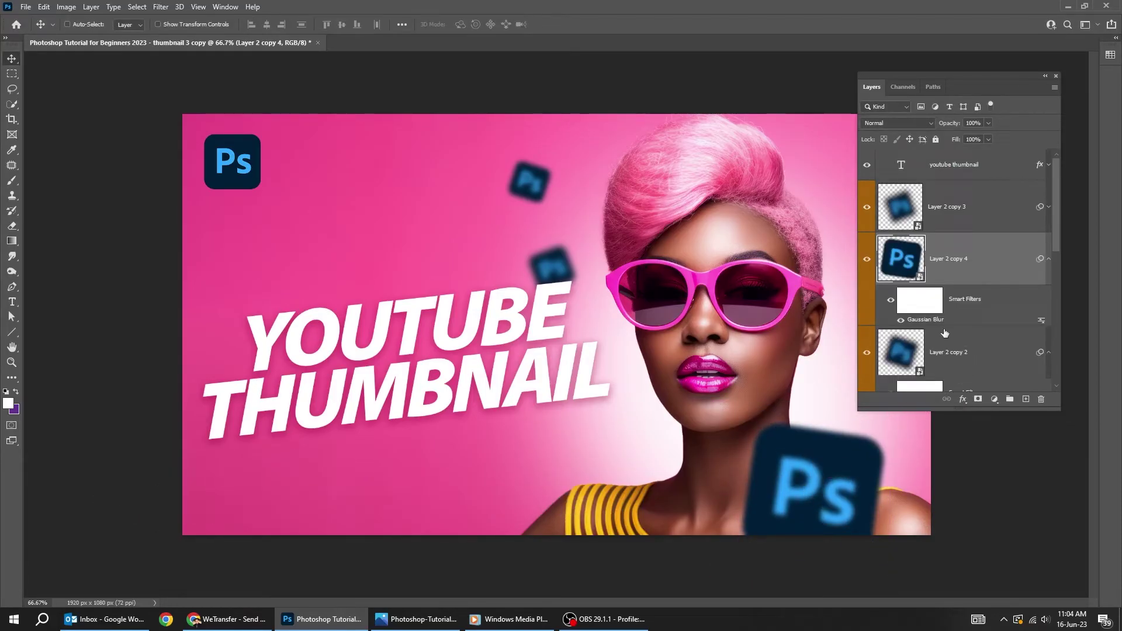
double_click(925, 319)
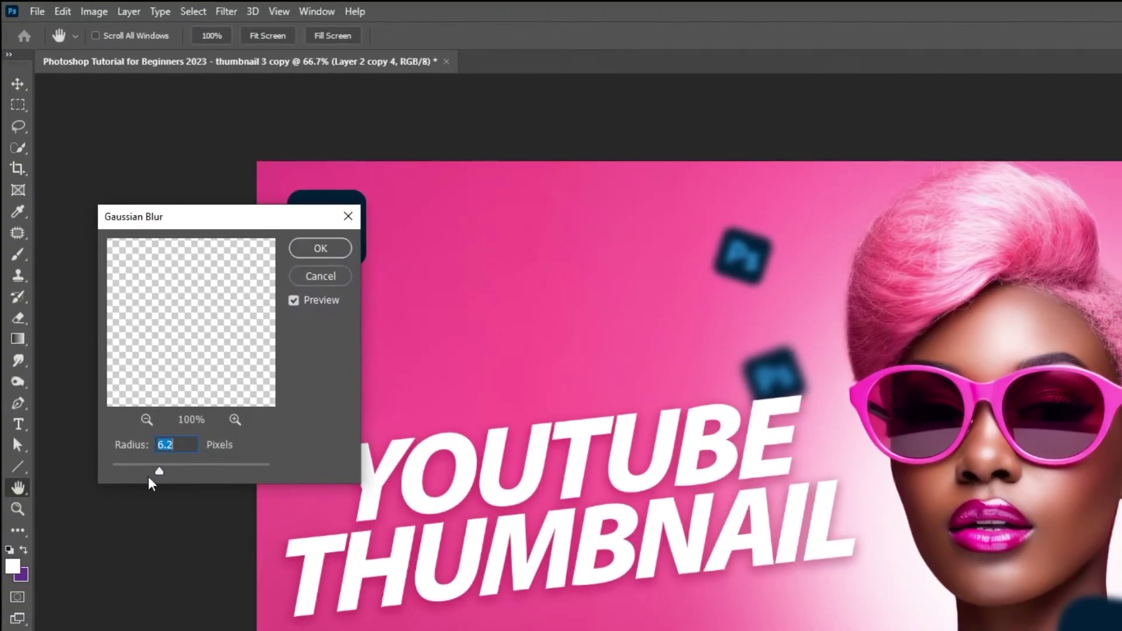
drag(155, 476, 161, 471)
text(.5)
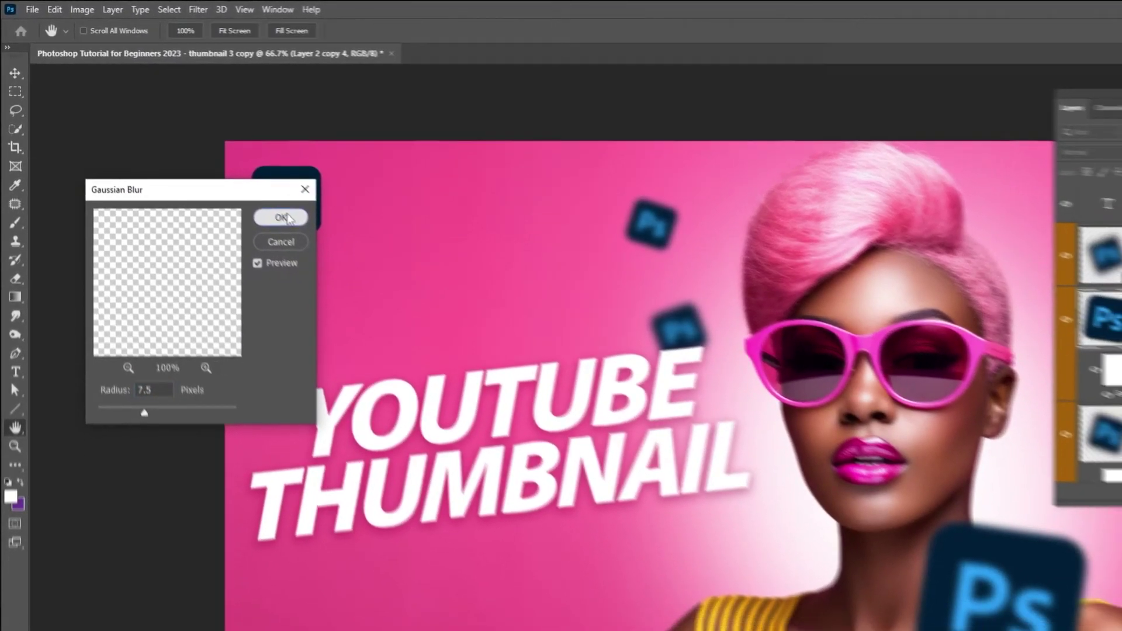
Apply a 7.5-pixel Gaussian blur to the large lower-right Ps logo copy and nudge it slightly
click(320, 248)
drag(853, 481, 851, 487)
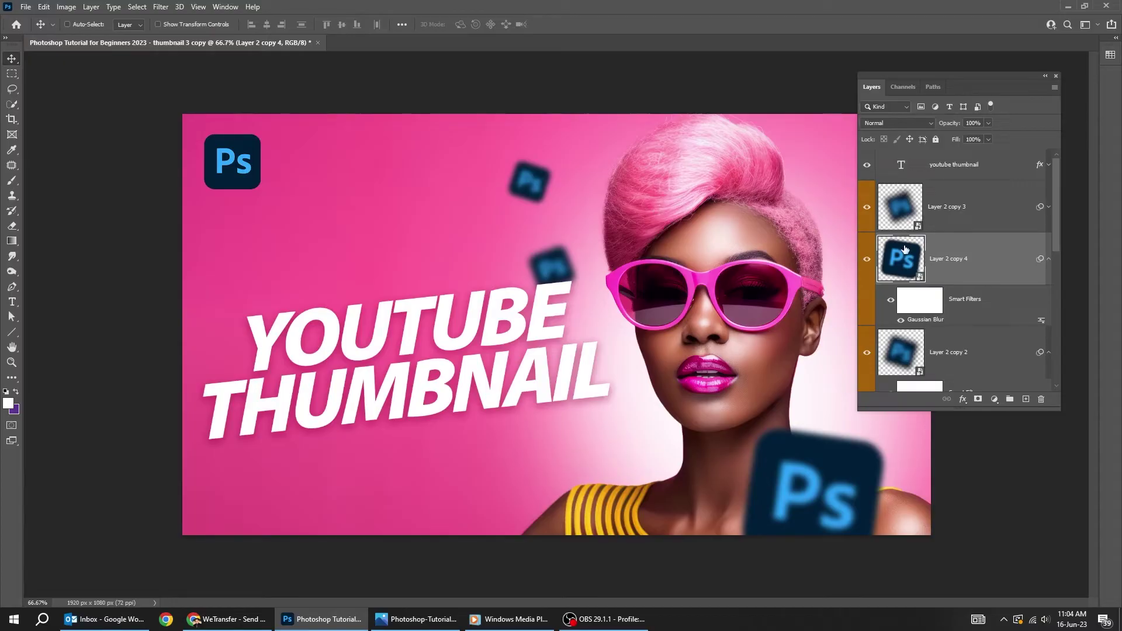
Duplicate the small Layer 2 copy 3 logo, tilting the copy beside the woman's right cheek
click(965, 212)
key(Tab)
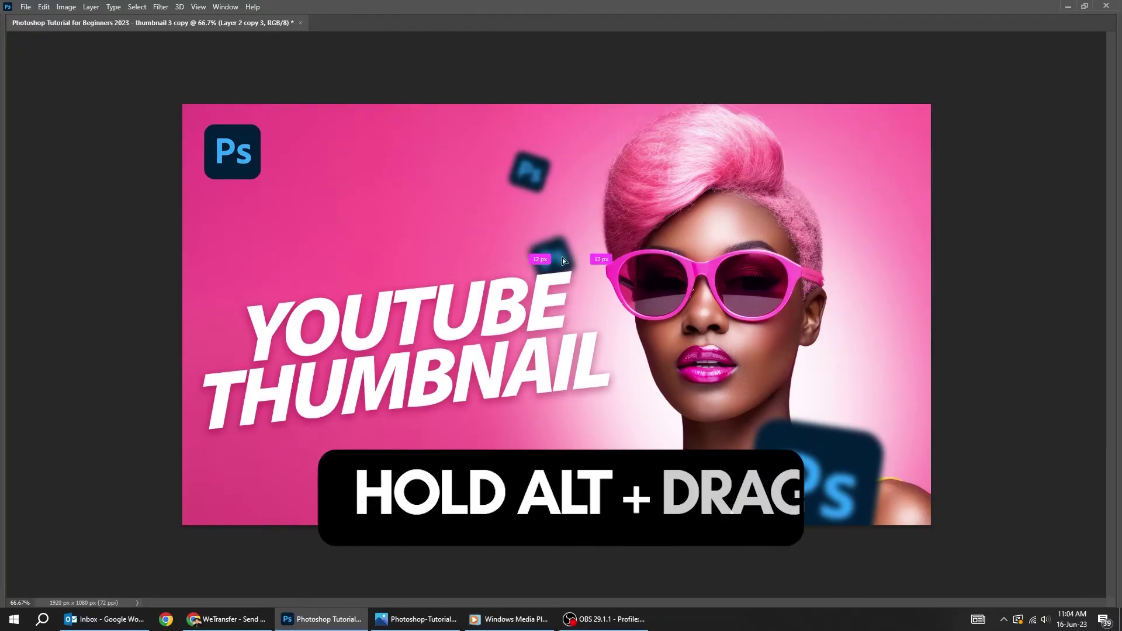
mouse_move(556, 196)
mouse_down()
mouse_move(871, 327)
mouse_move(908, 359)
mouse_move(883, 372)
mouse_move(892, 351)
mouse_up()
key(Return)
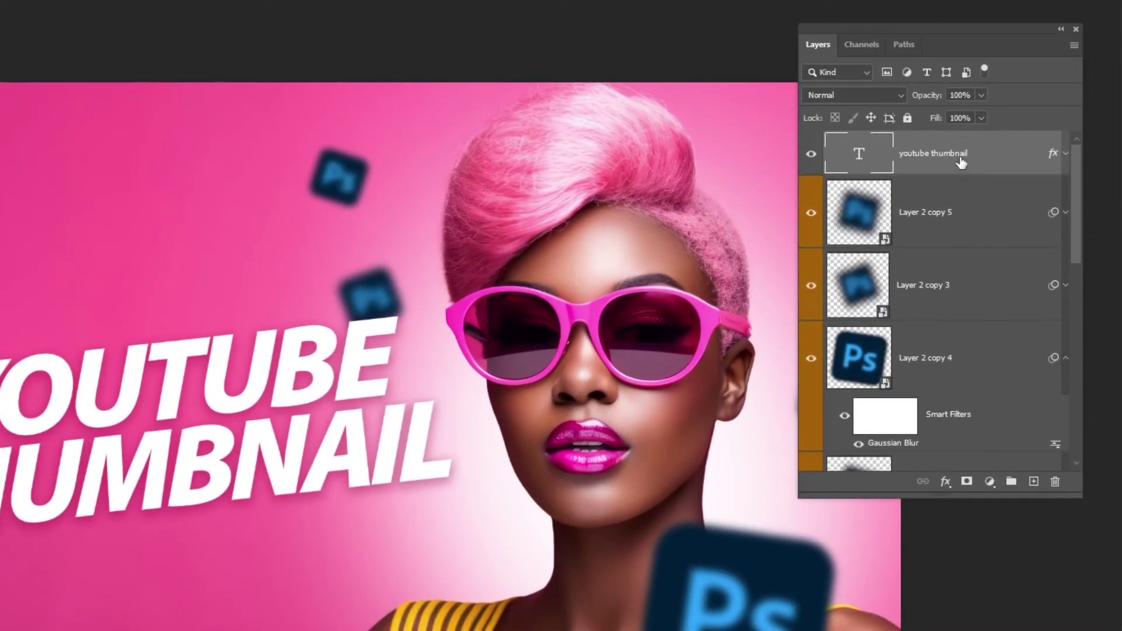
scroll(973, 237, down, 2)
scroll(980, 242, down, 2)
scroll(980, 243, down, 1)
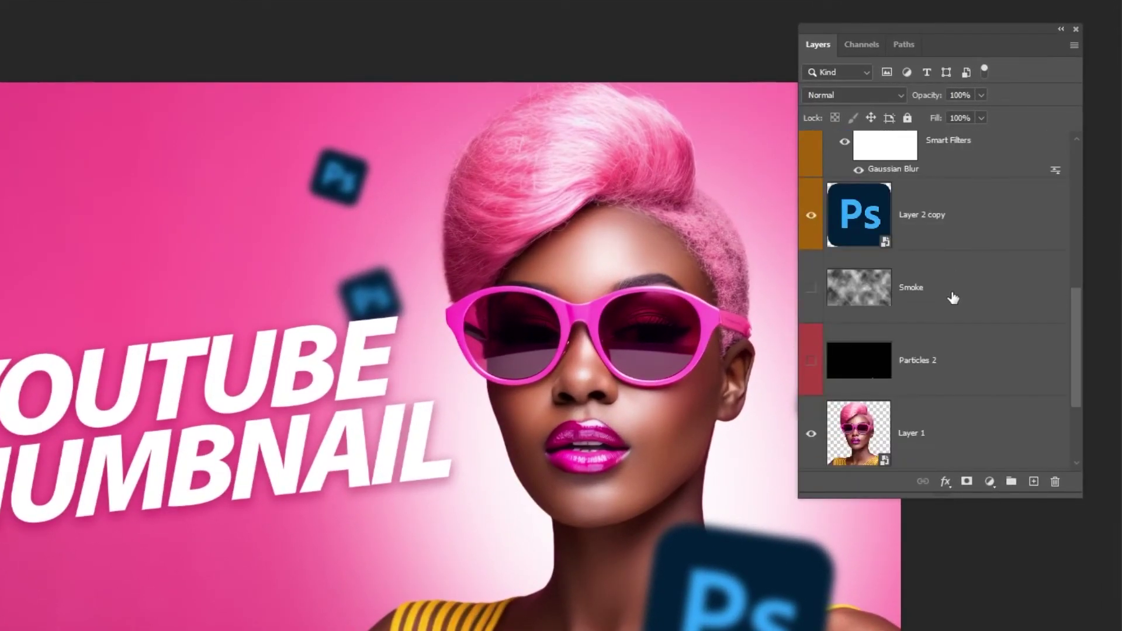
click(953, 298)
shift+click(954, 359)
key(ctrl+shift+bracketright)
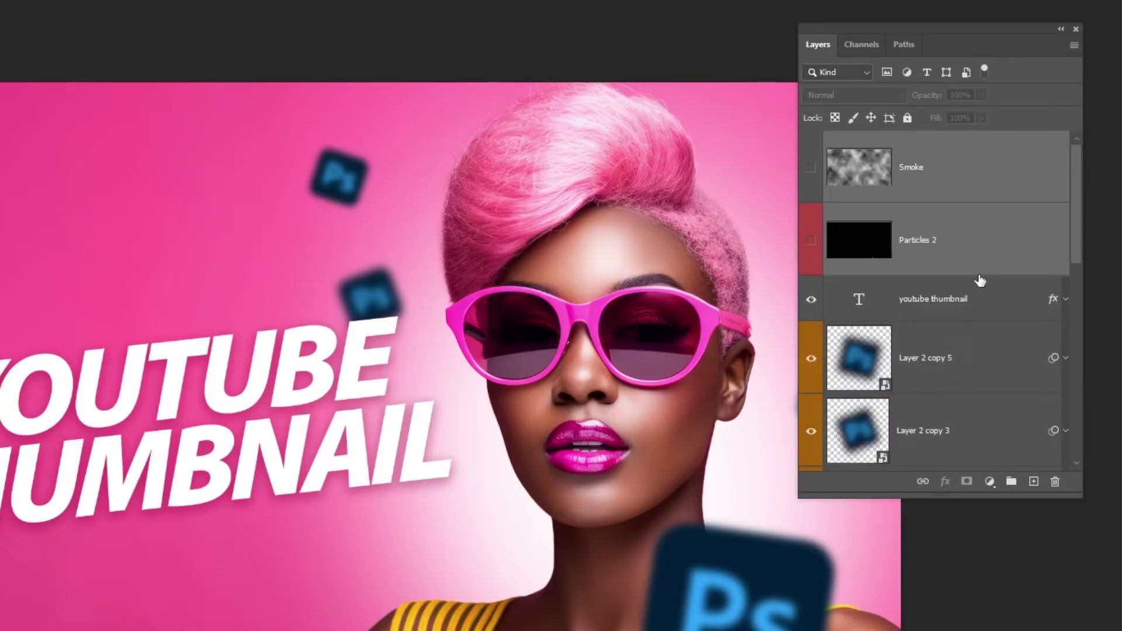
click(977, 258)
click(811, 241)
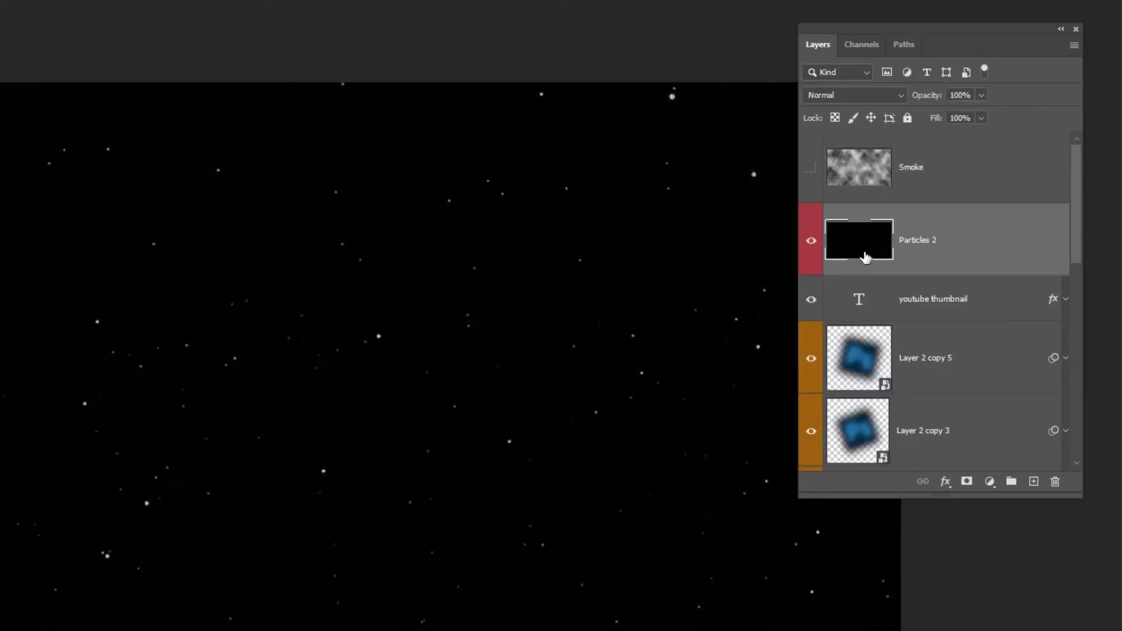
click(874, 101)
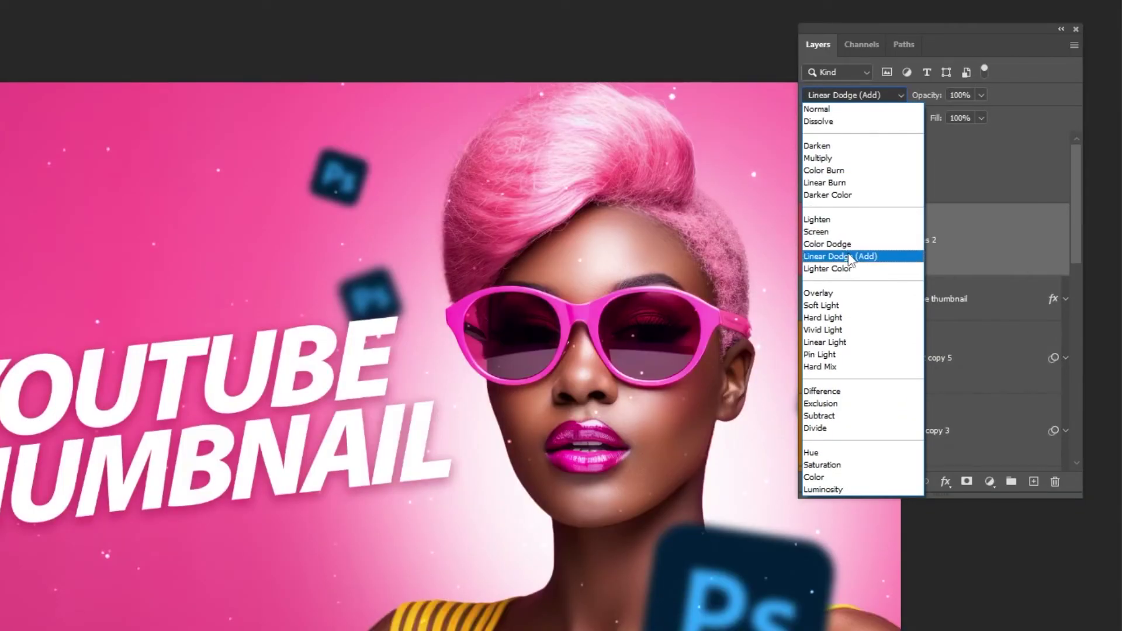
click(849, 258)
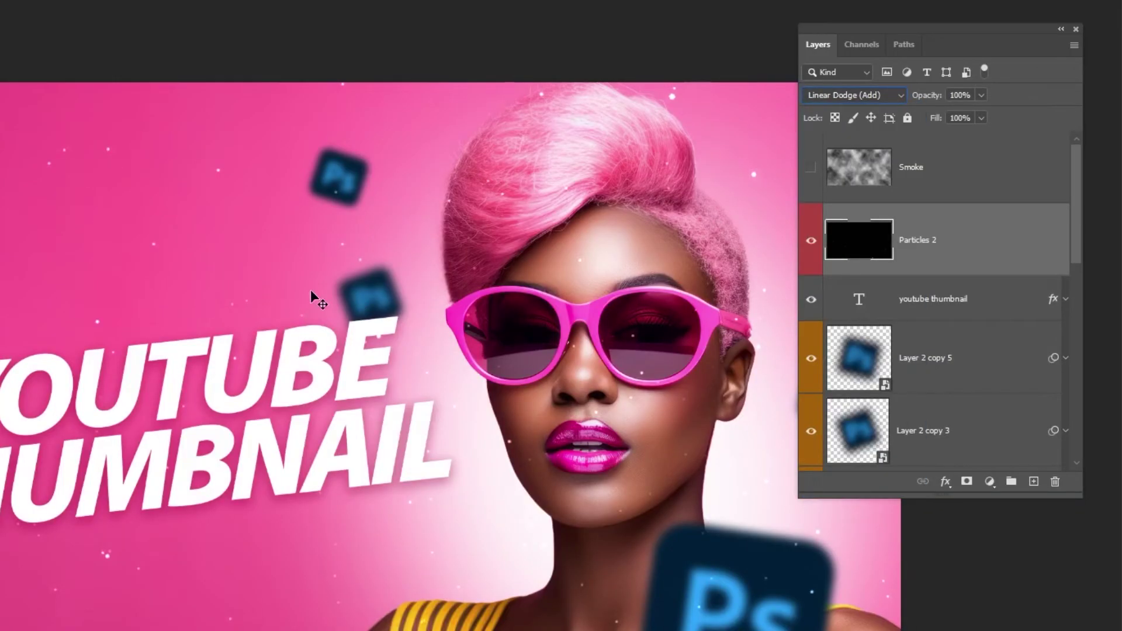
drag(1074, 495, 988, 452)
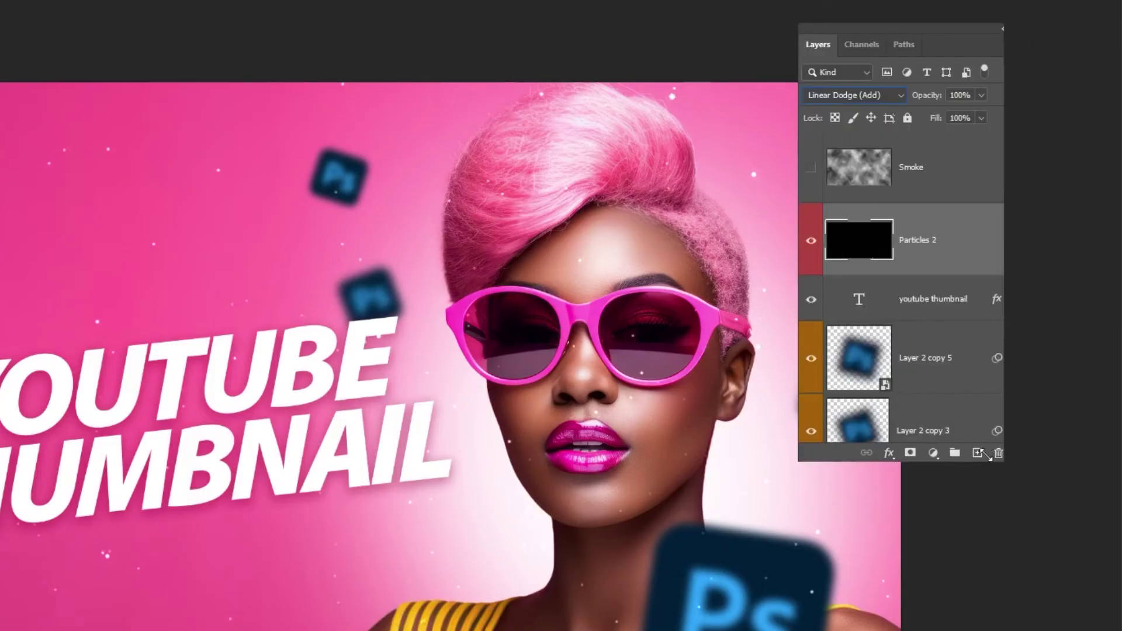
drag(892, 31, 979, 29)
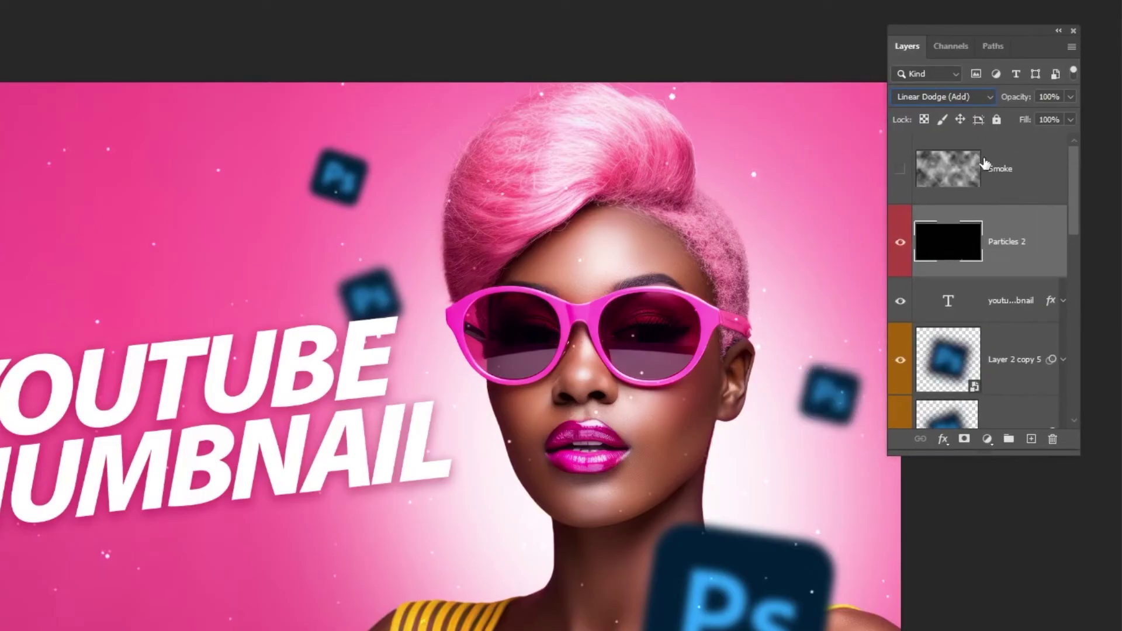
Make the Smoke layer visible, with Overlay blend mode and Fill lowered to 53%
click(992, 177)
click(900, 169)
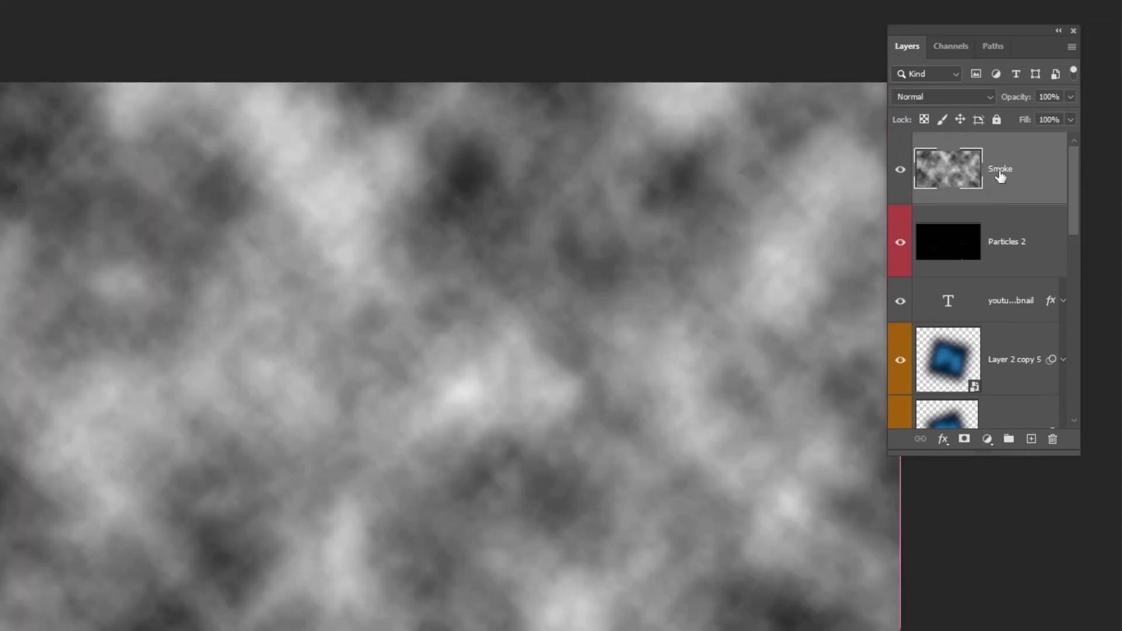
click(962, 98)
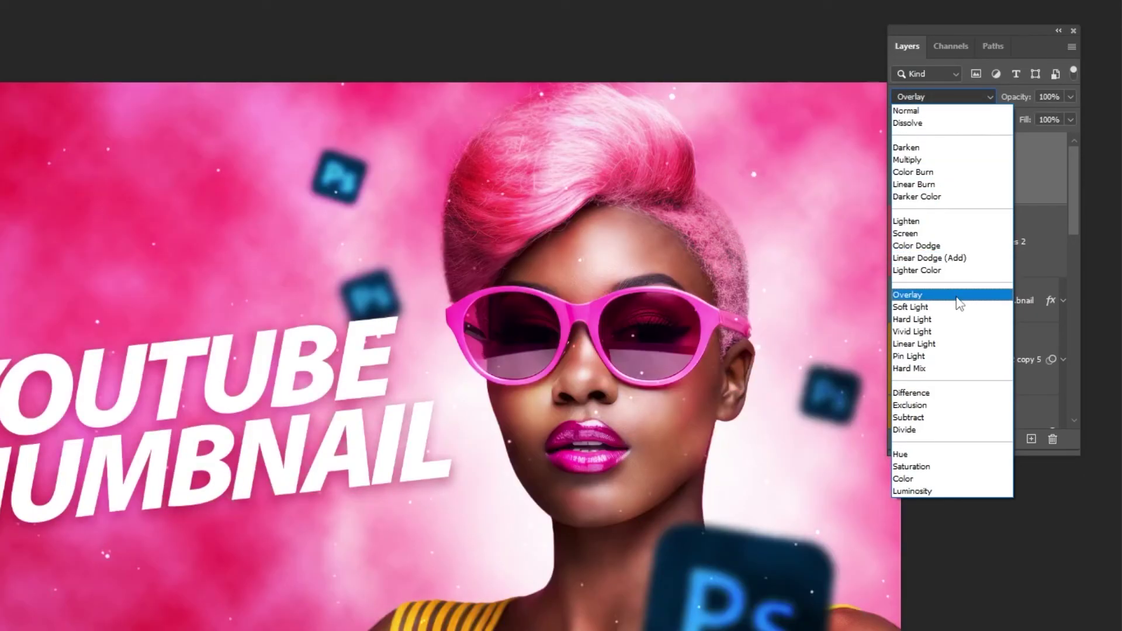
click(958, 297)
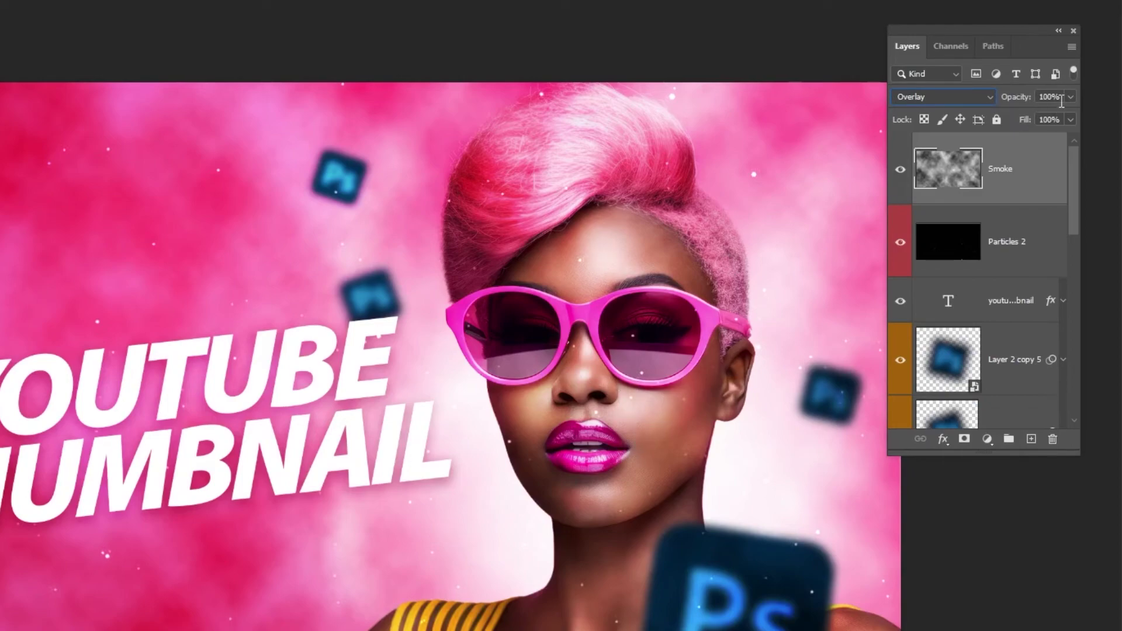
click(1070, 121)
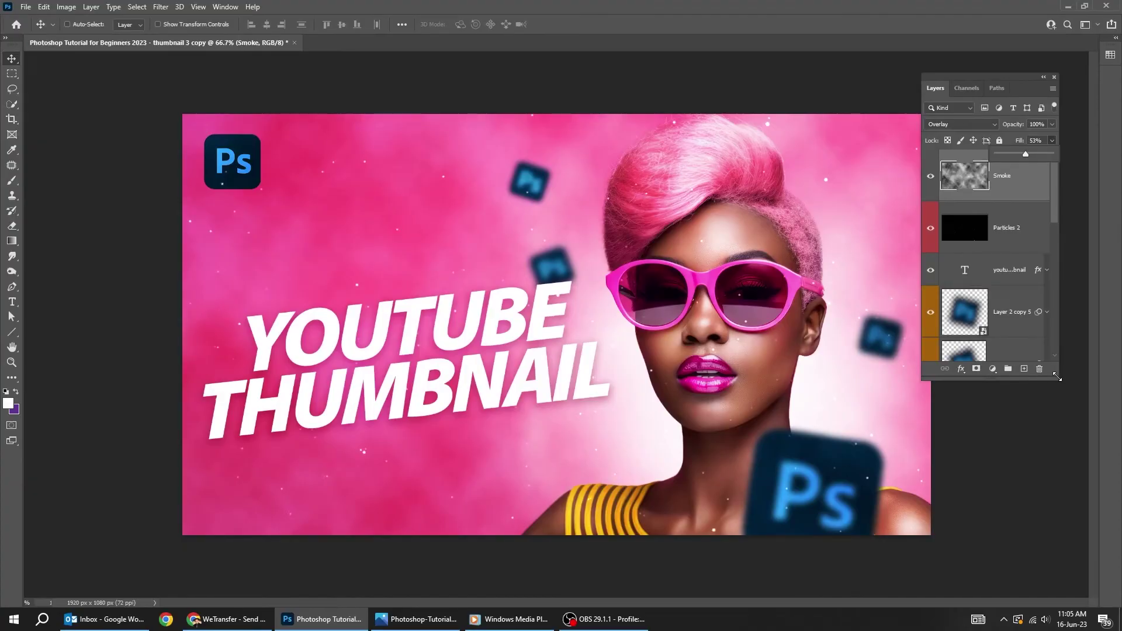
drag(1058, 378, 1081, 387)
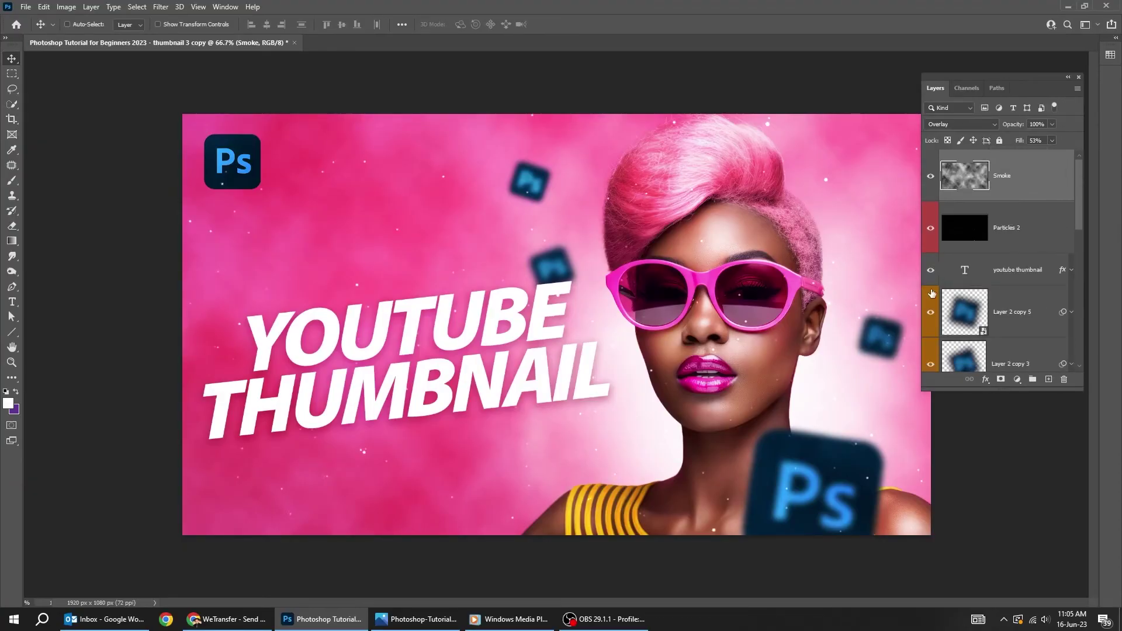
scroll(932, 294, down, 3)
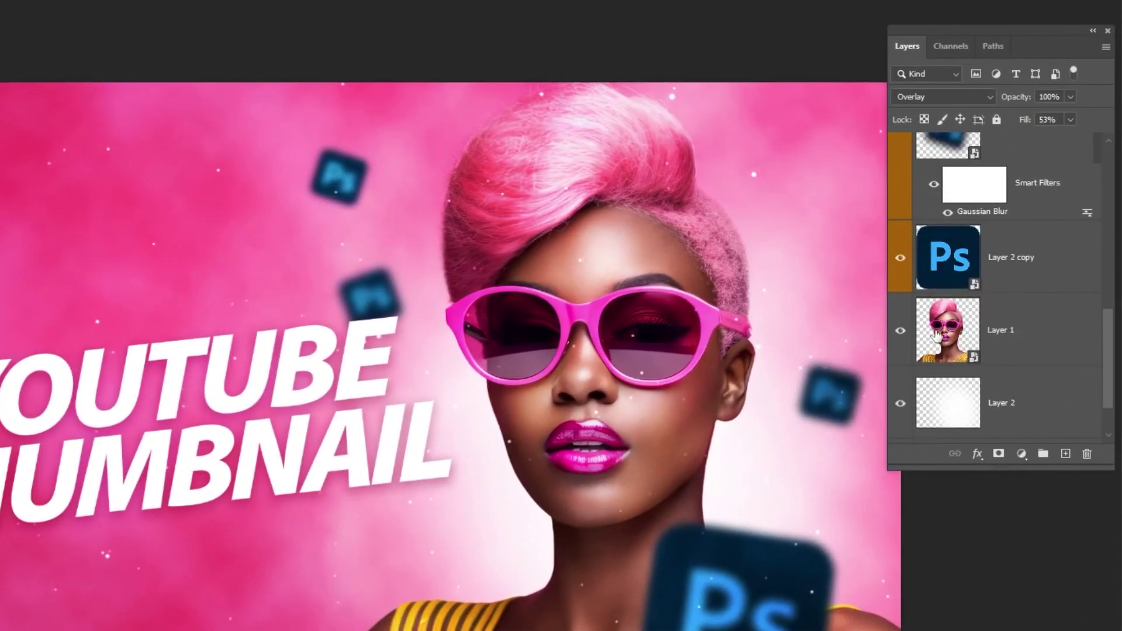
Load Layer 1's woman pixels as a selection and make the Smoke layer active
right_click(936, 334)
click(974, 378)
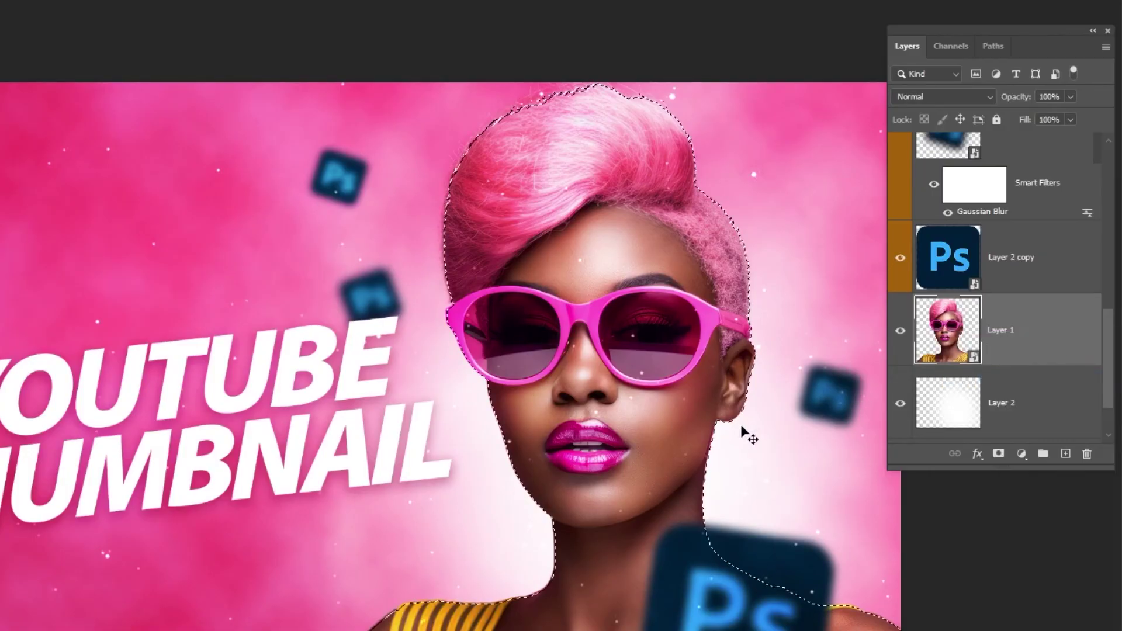
scroll(1047, 314, up, 5)
scroll(1044, 307, up, 5)
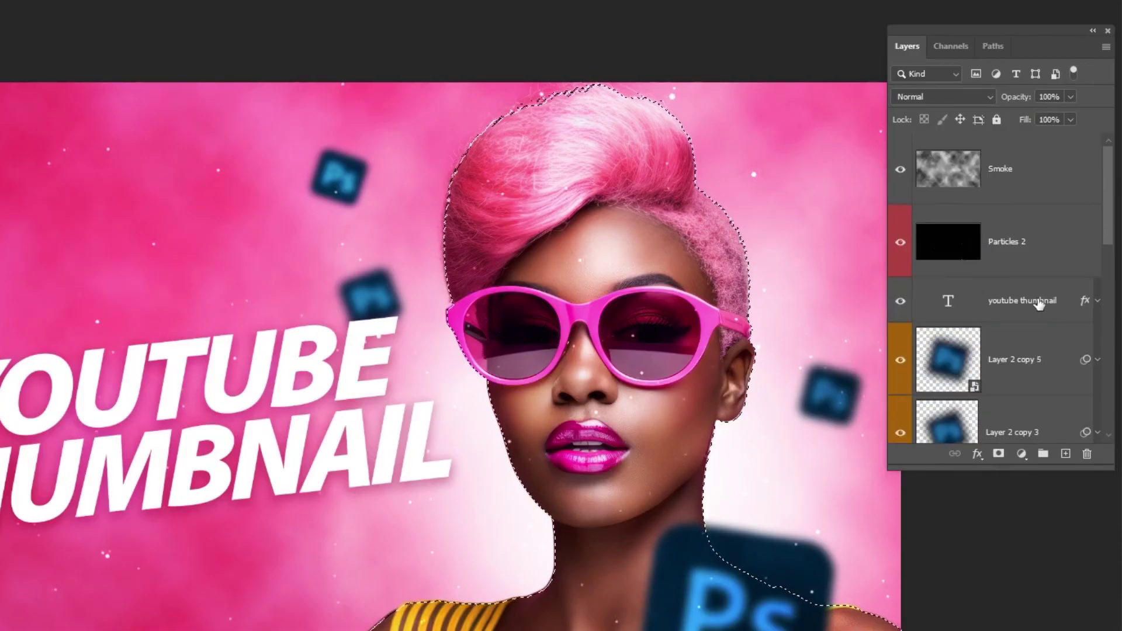
click(1030, 186)
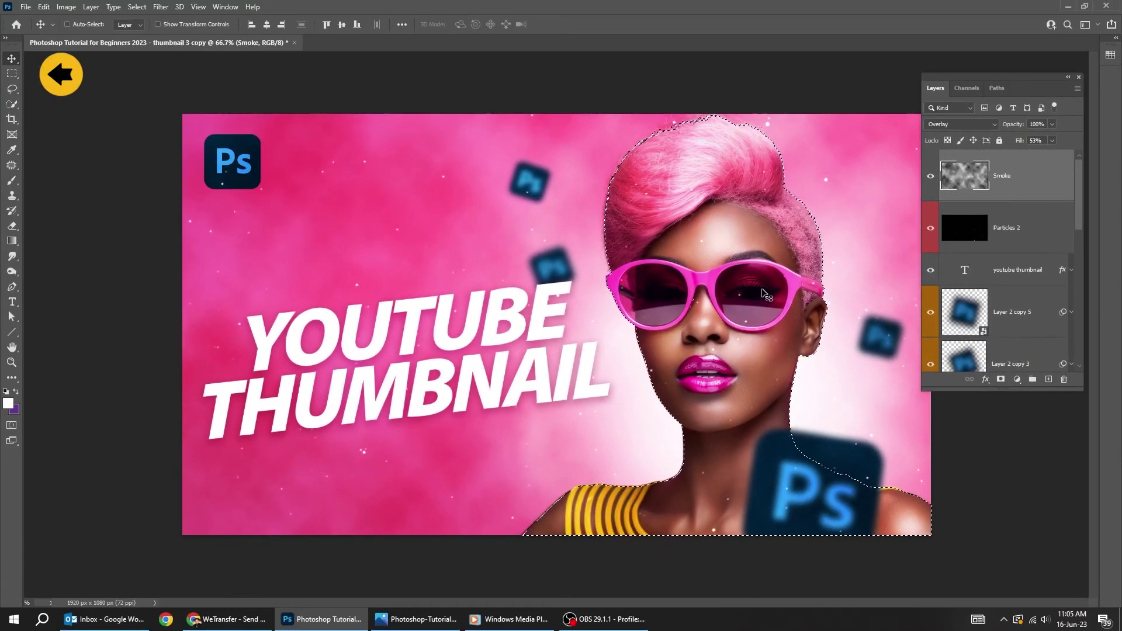
click(15, 76)
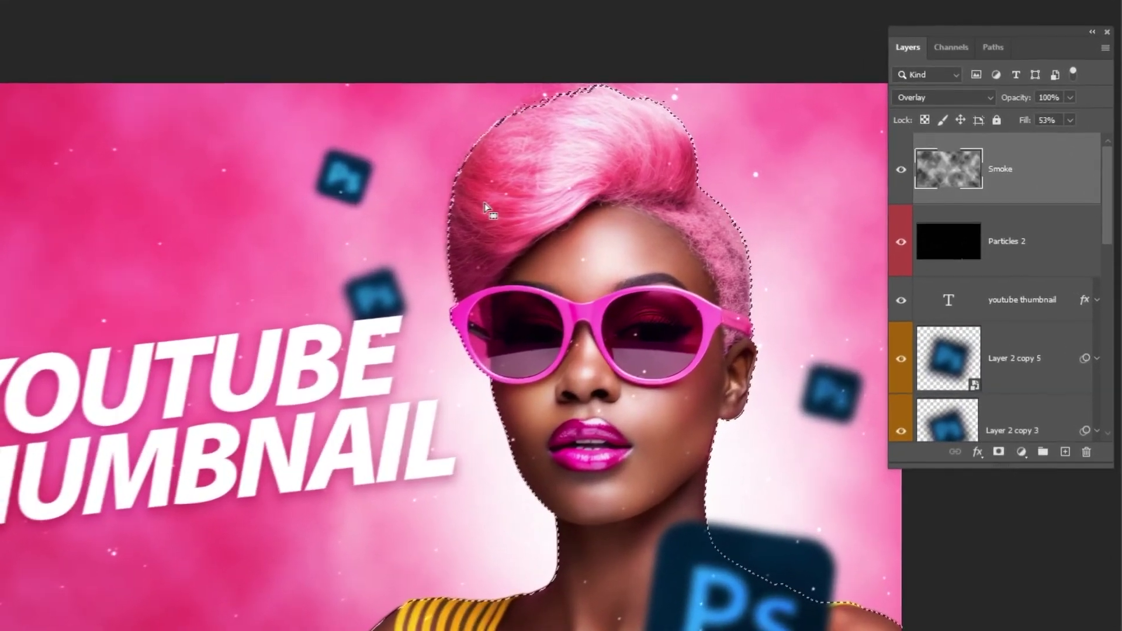
Invert the selection into a Smoke layer mask and copy that mask onto Particles 2
right_click(485, 208)
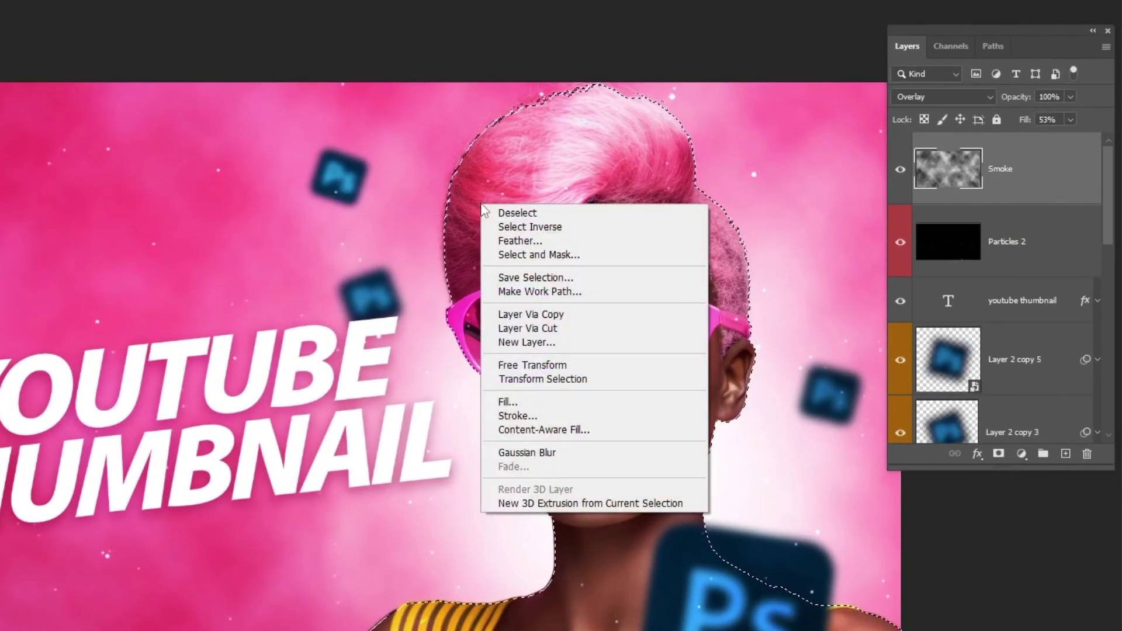
click(608, 228)
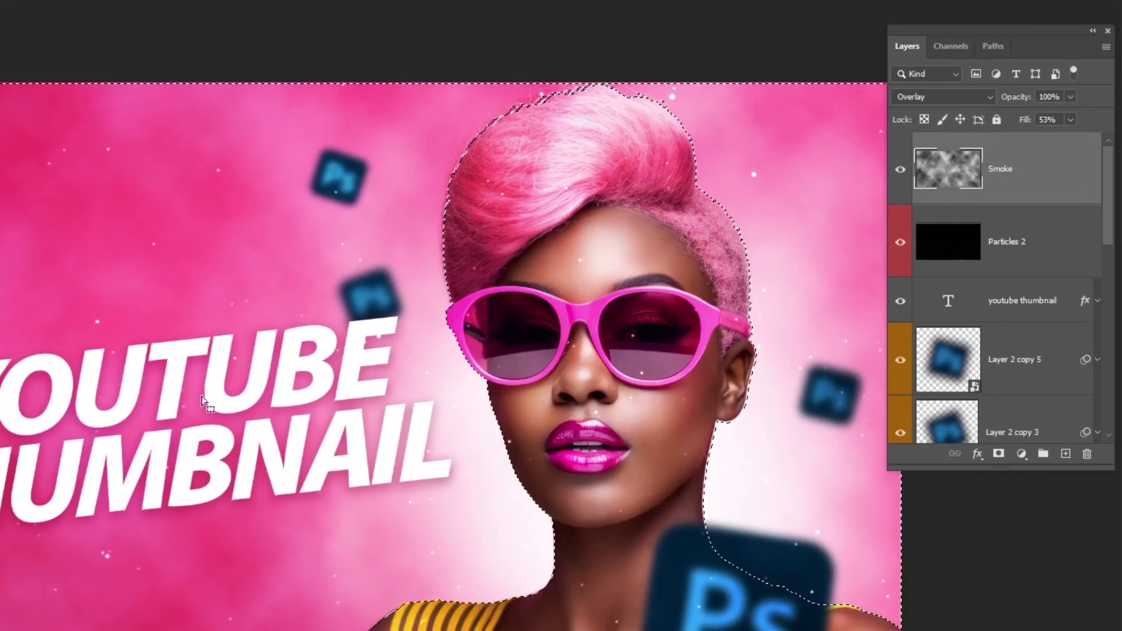
click(999, 454)
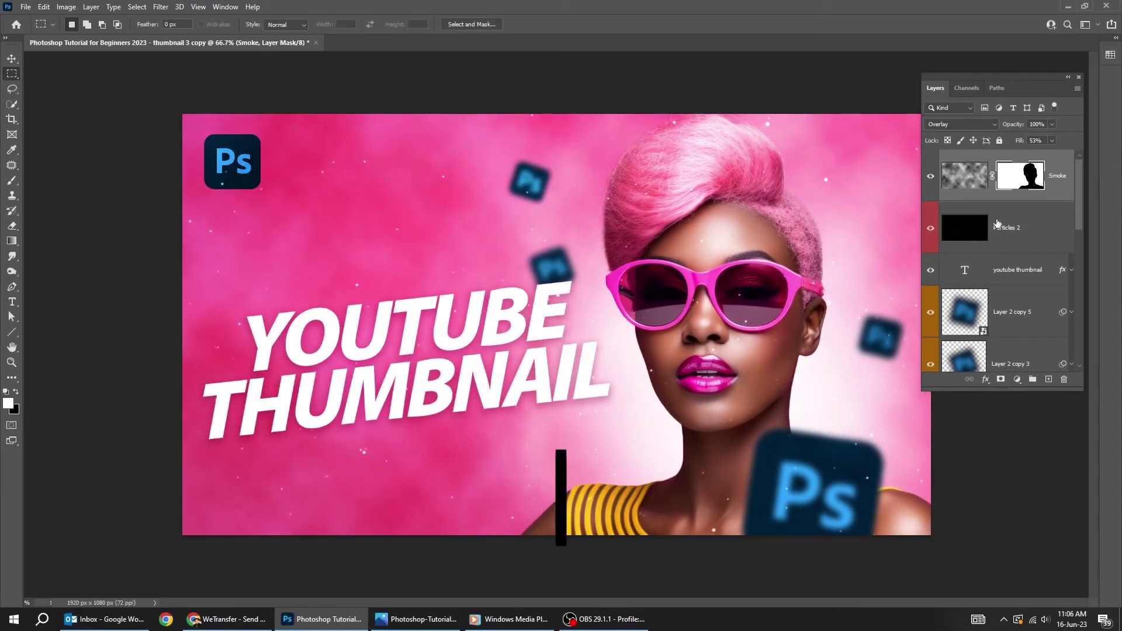
alt+drag(998, 225, 1028, 227)
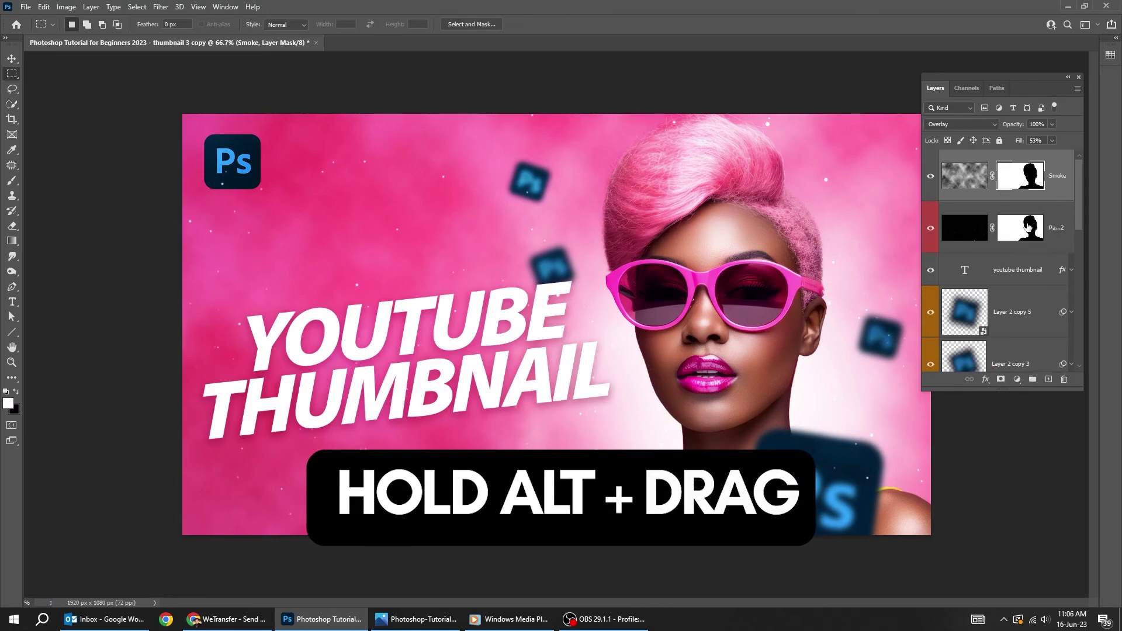
key(v)
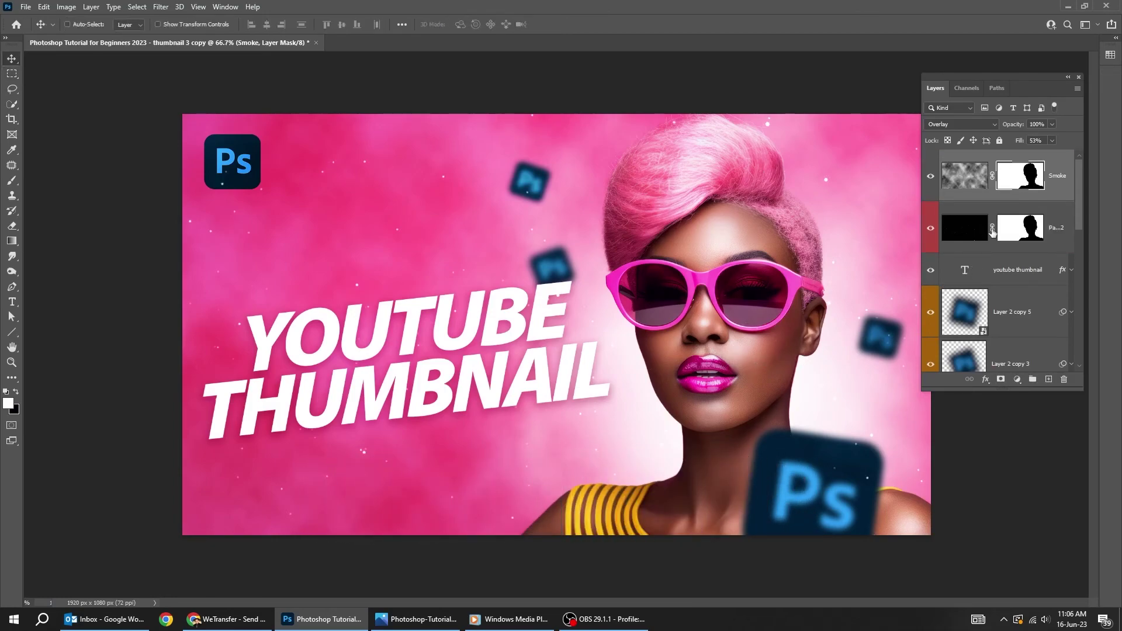
Commit the hyphenated title, then enlarge it and shift it left and up
drag(1019, 77, 972, 101)
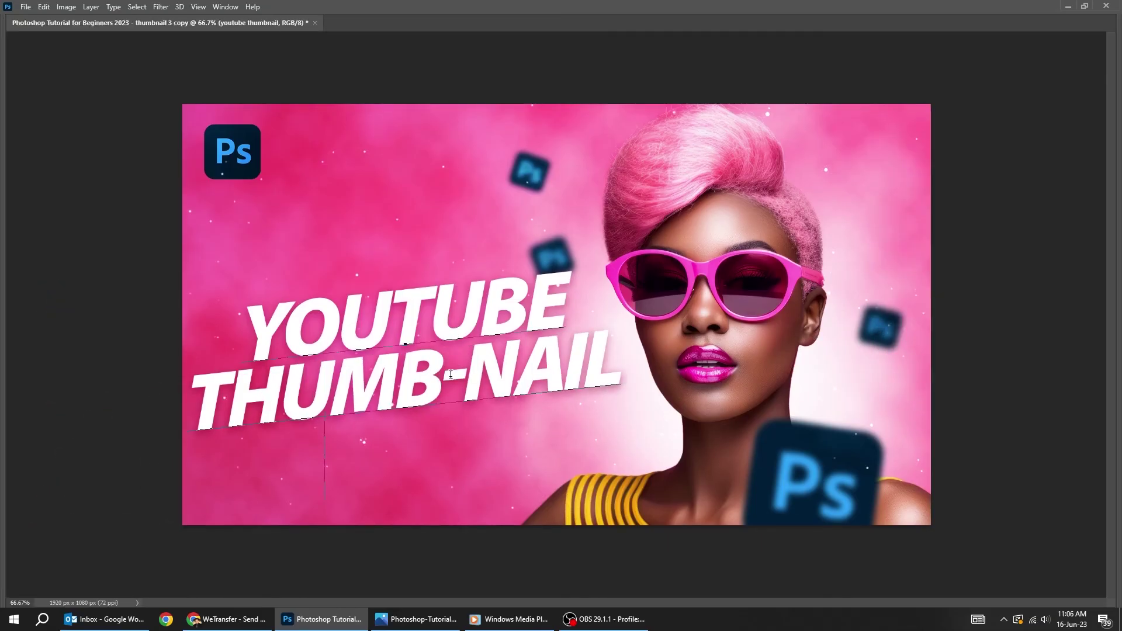
key(ctrl+Return)
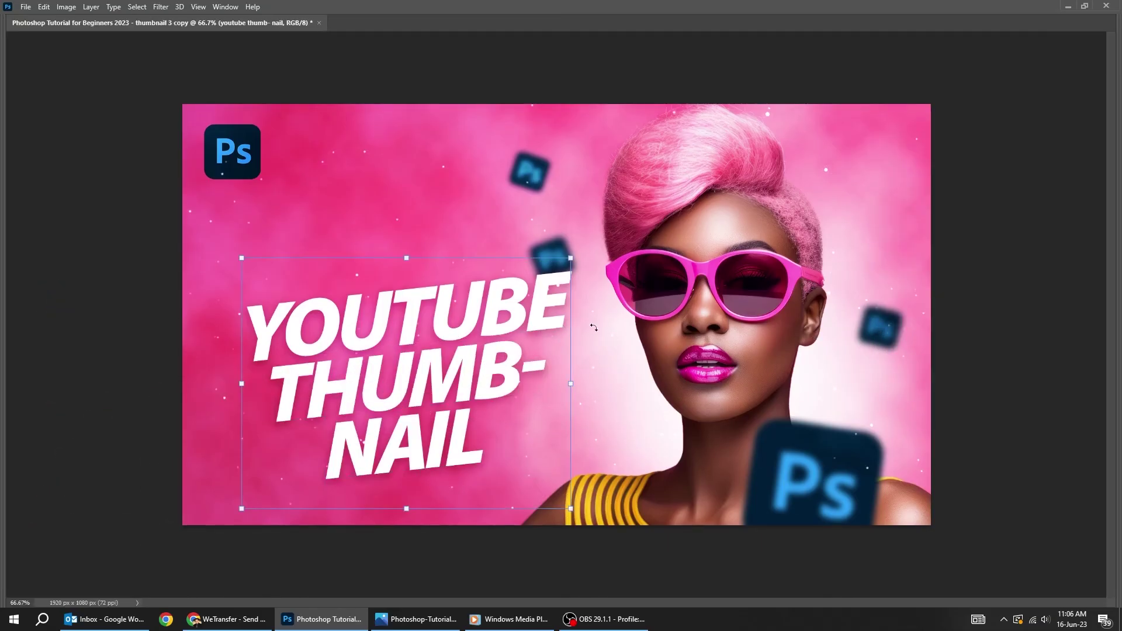
drag(571, 384, 609, 369)
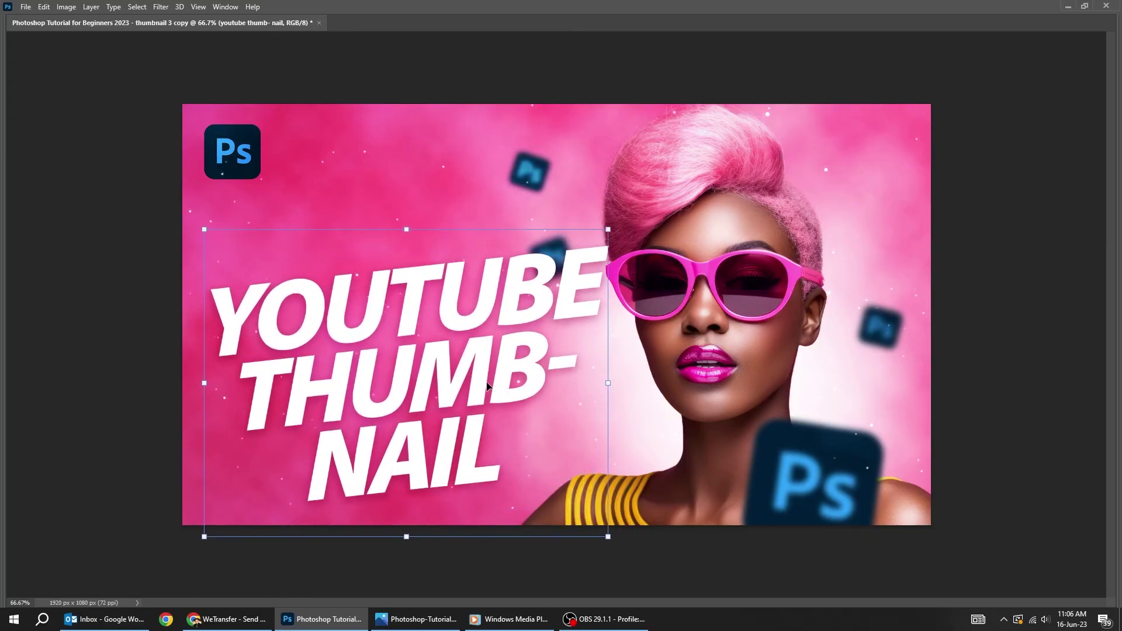
mouse_move(489, 388)
mouse_down()
mouse_move(507, 342)
mouse_move(475, 364)
mouse_up()
key(Return)
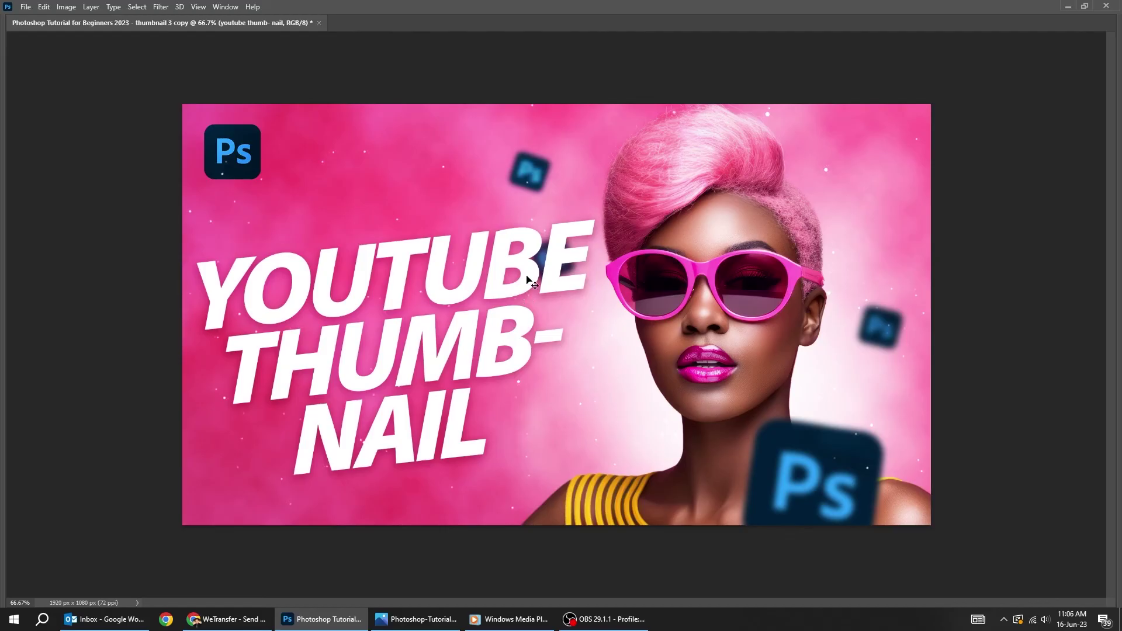
Move the blurred Layer 2 copy 3 logo below the end of the title
right_click(544, 264)
click(574, 293)
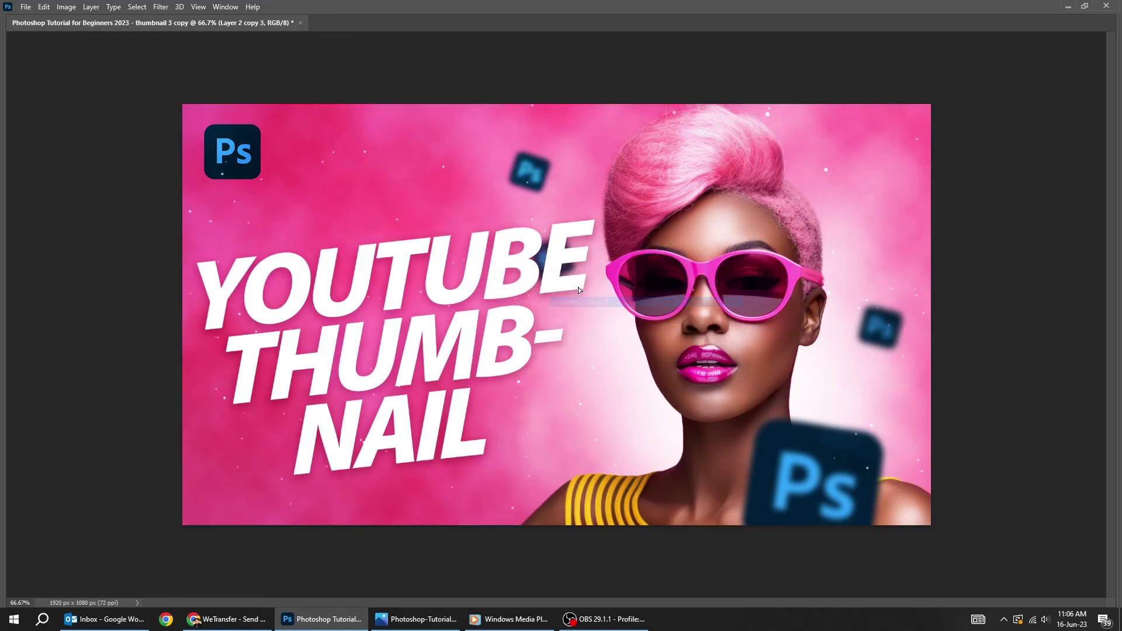
drag(574, 295, 618, 406)
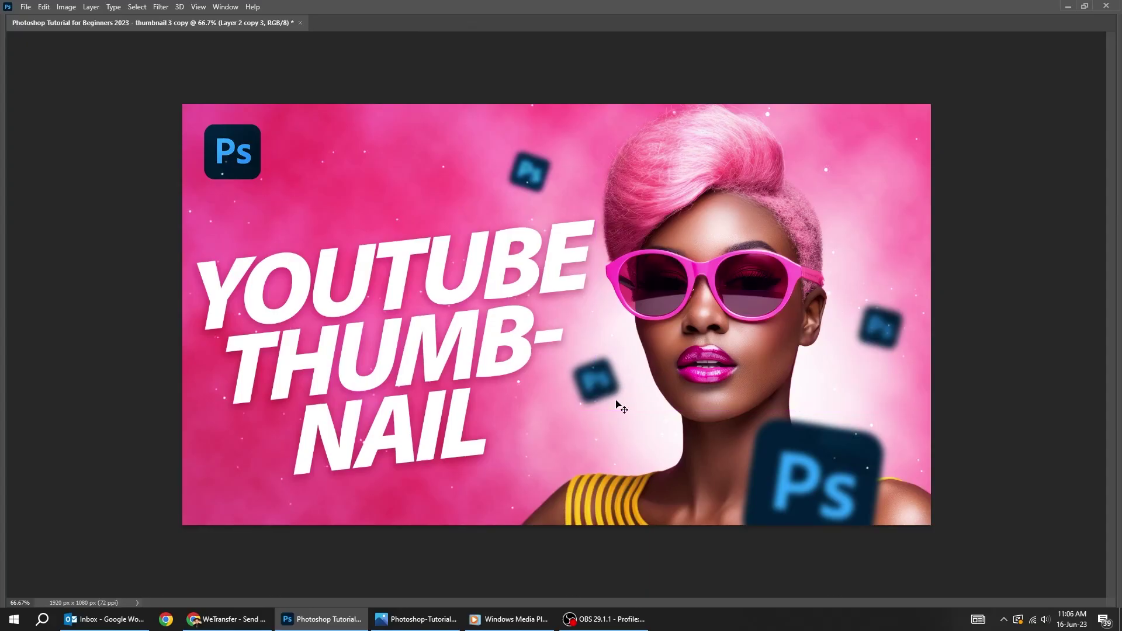